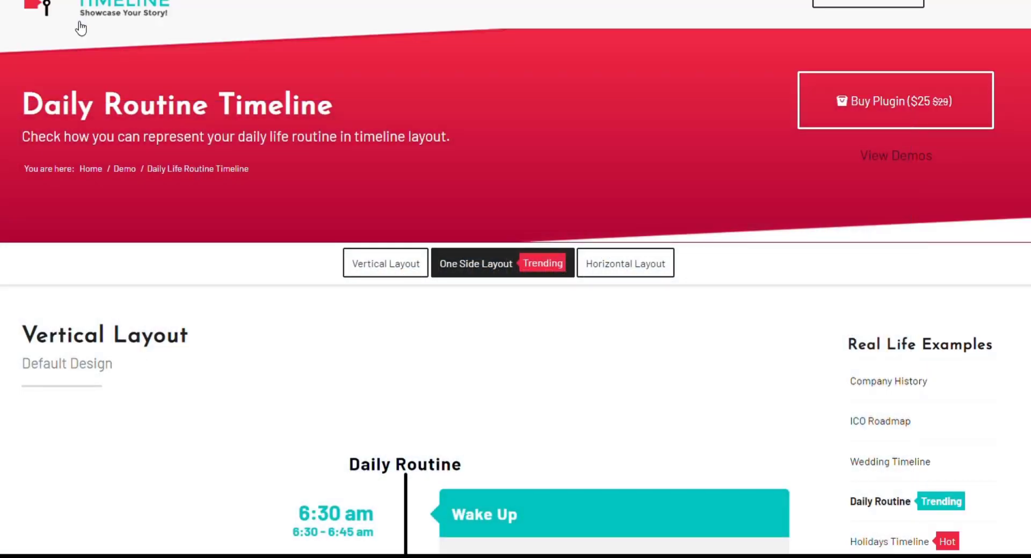
scroll(81, 28, down, 4)
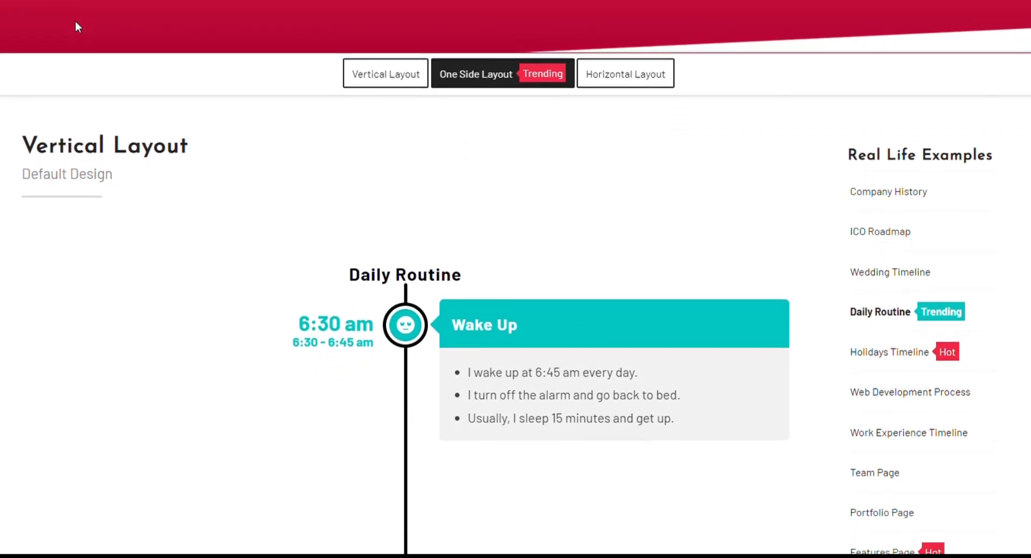
scroll(75, 21, down, 8)
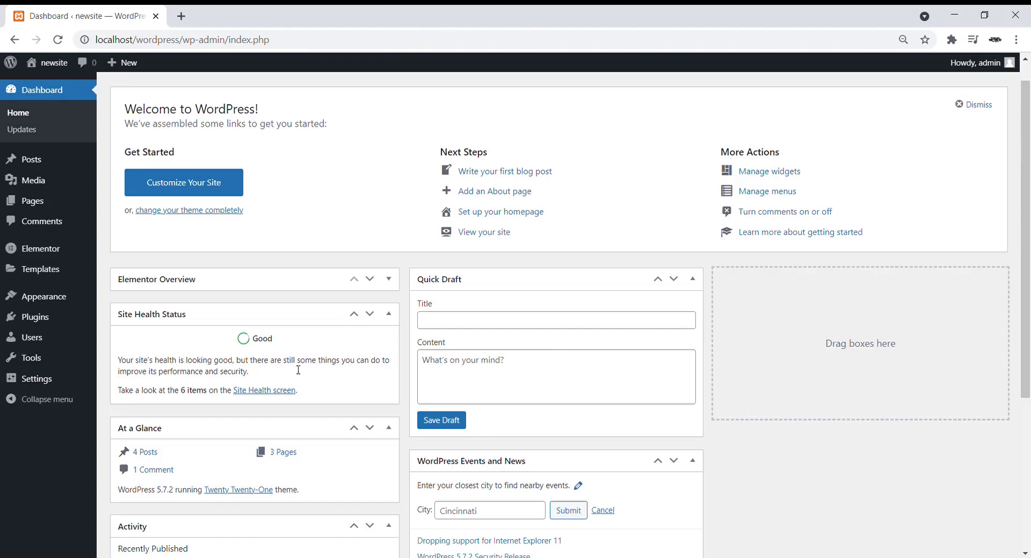
Find the Elementor Timeline Widget Addon by Cool Plugins by searching new plugins for "Elementor timeline", and install and activate it.
mouse_move(81, 326)
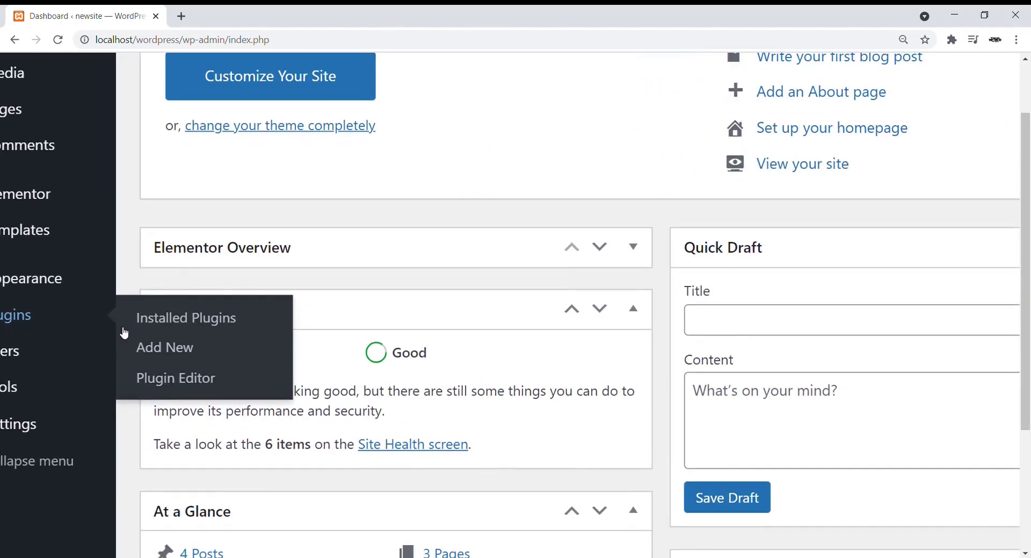
click(157, 350)
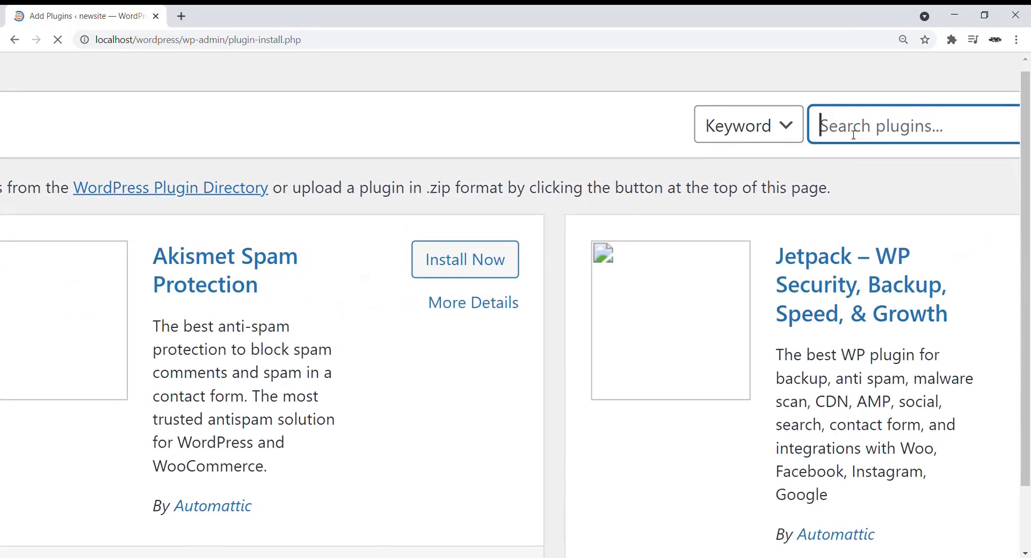
text(E)
text(lementor timeline)
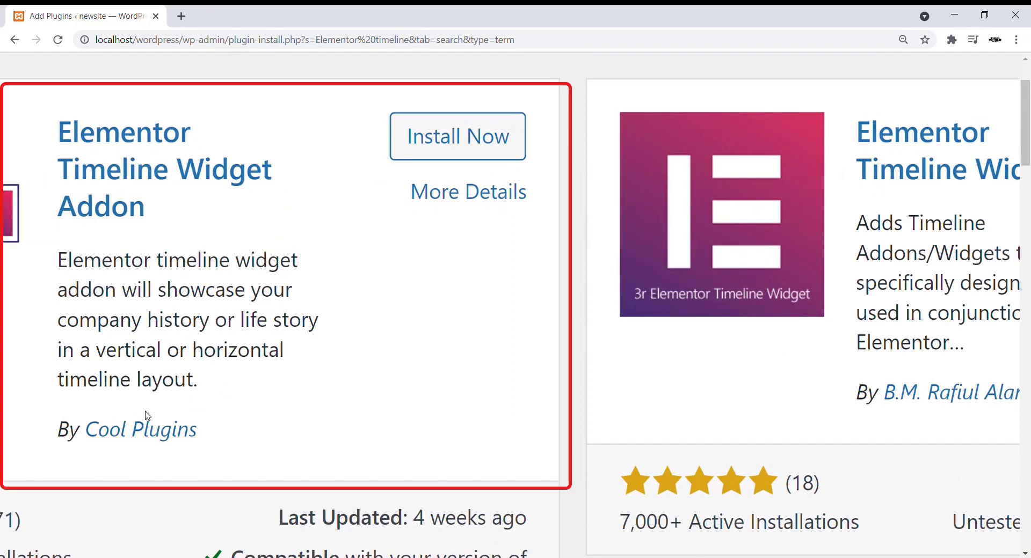
click(438, 140)
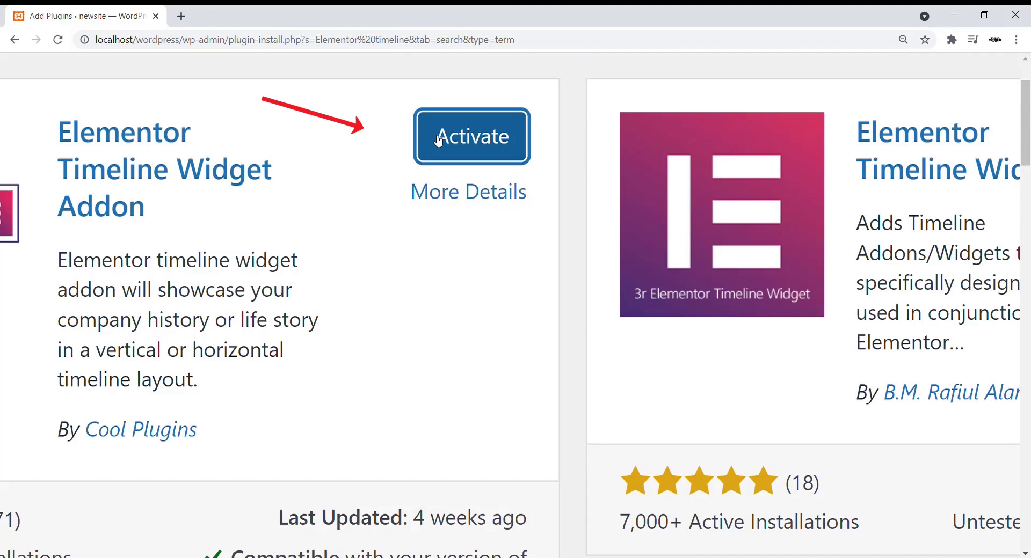
click(439, 141)
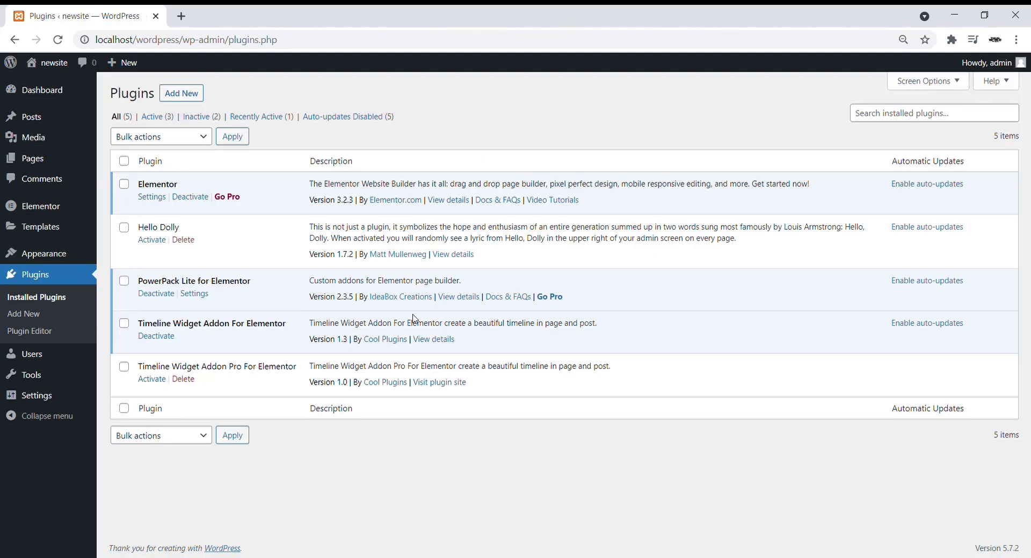
Create a new WordPress page titled "New page" and open it for editing with Elementor.
mouse_move(24, 159)
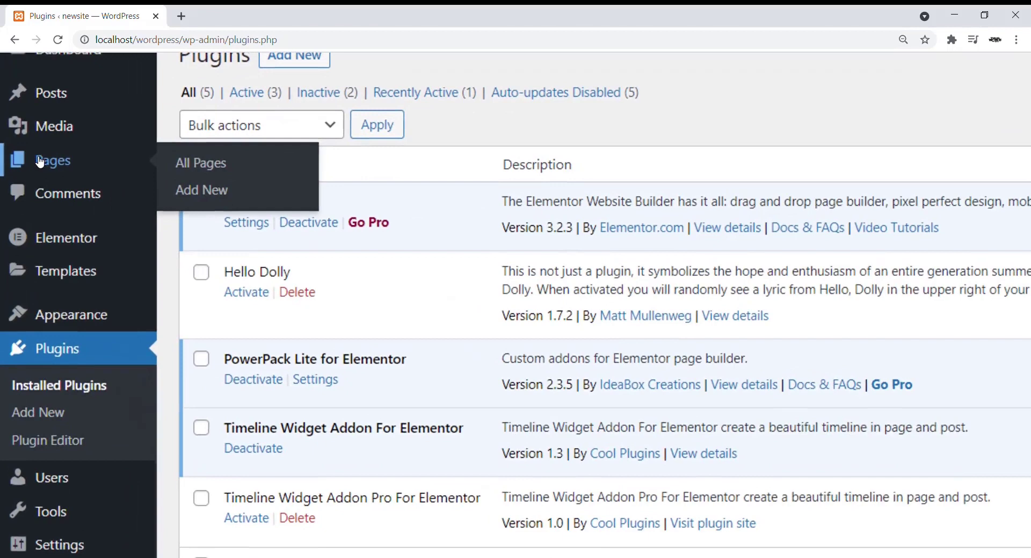
click(217, 190)
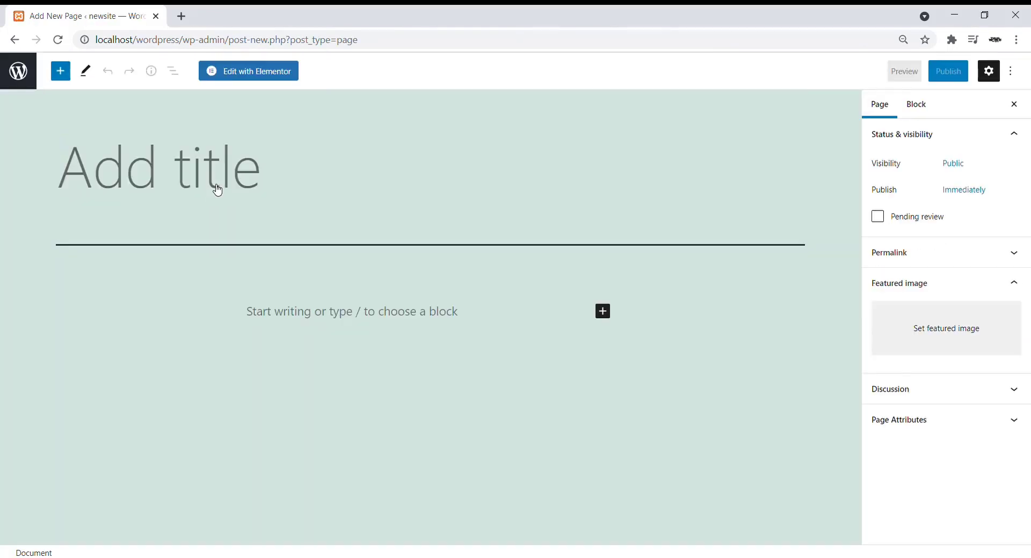
text(New page)
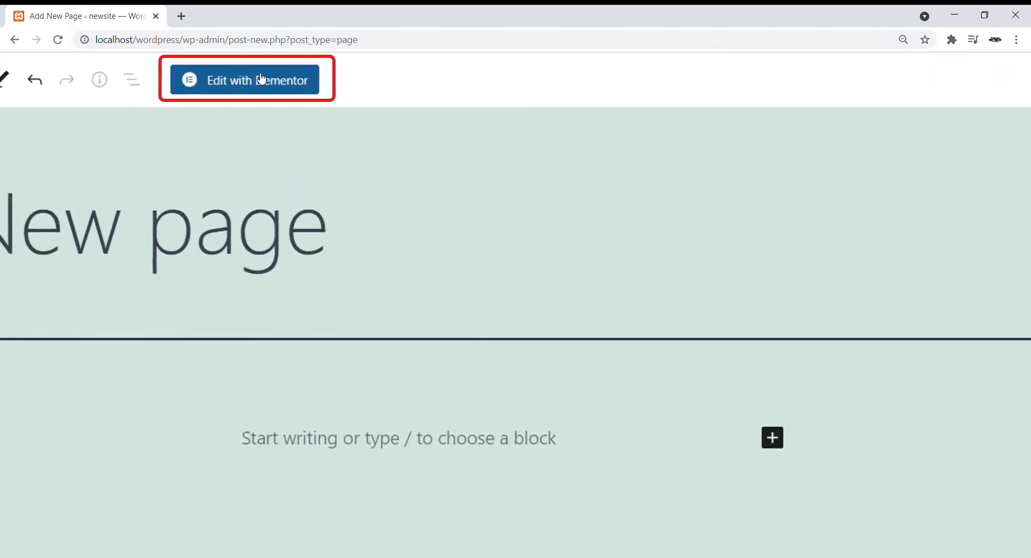
click(263, 79)
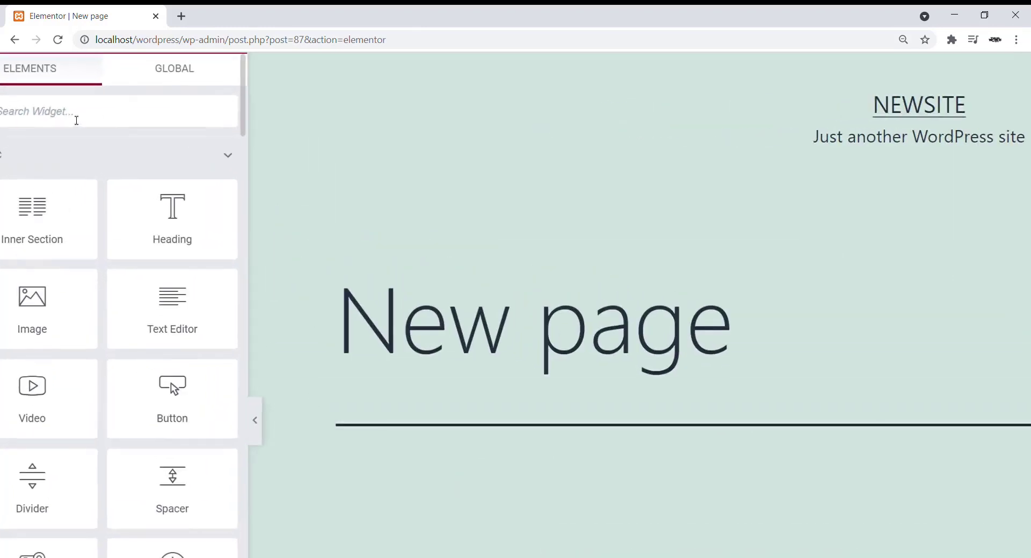
Search the widgets for "timel" and add the Story Timeline widget to the page's empty drop area.
text(timel)
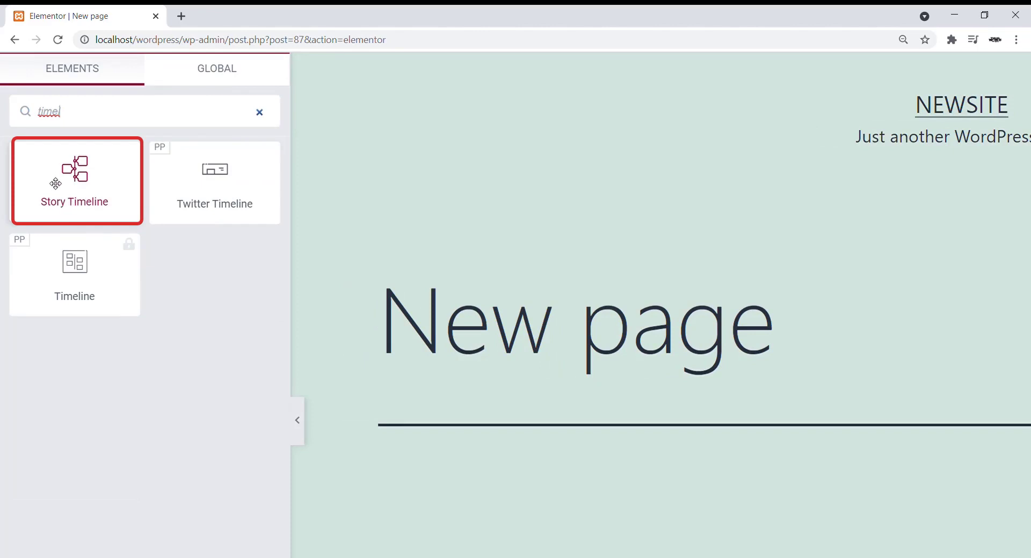
drag(90, 197, 754, 539)
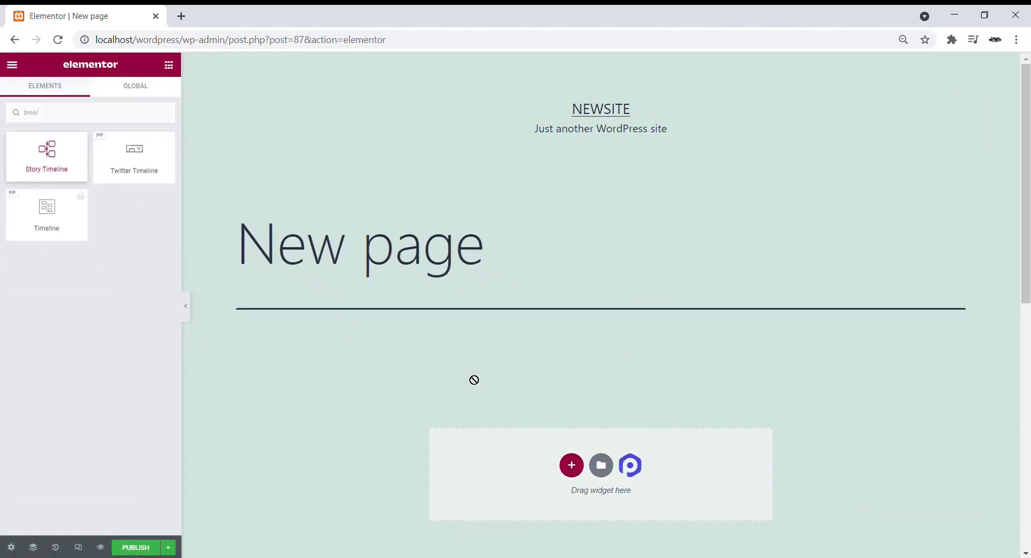
drag(474, 381, 505, 473)
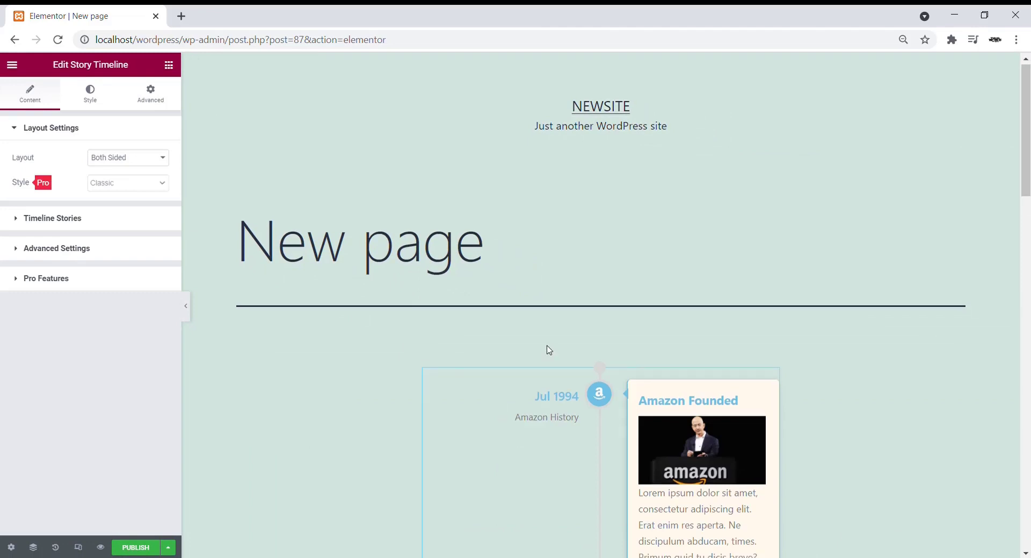
Set the Story Timeline layout to One Sided and look over the stories on the page.
scroll(550, 350, down, 2)
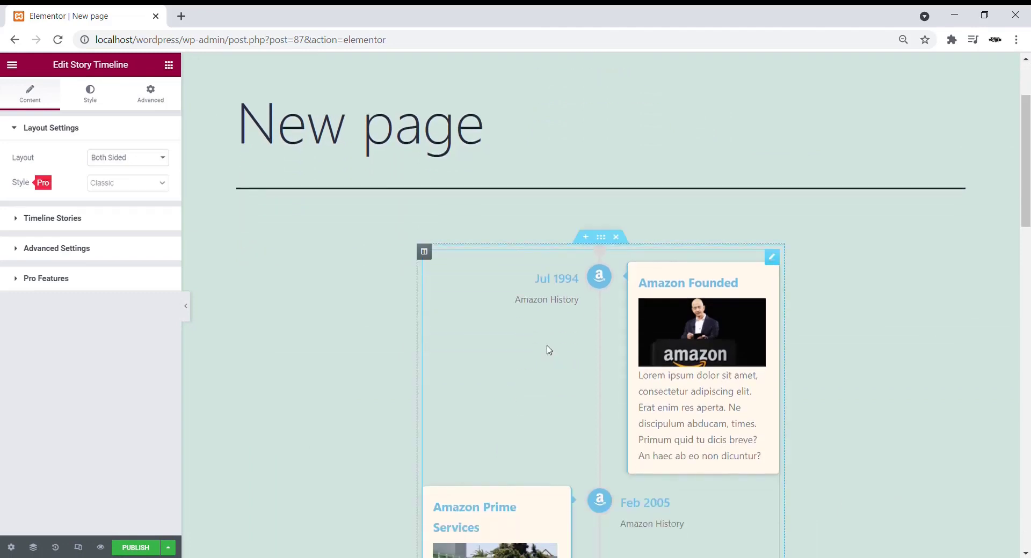
scroll(550, 350, down, 2)
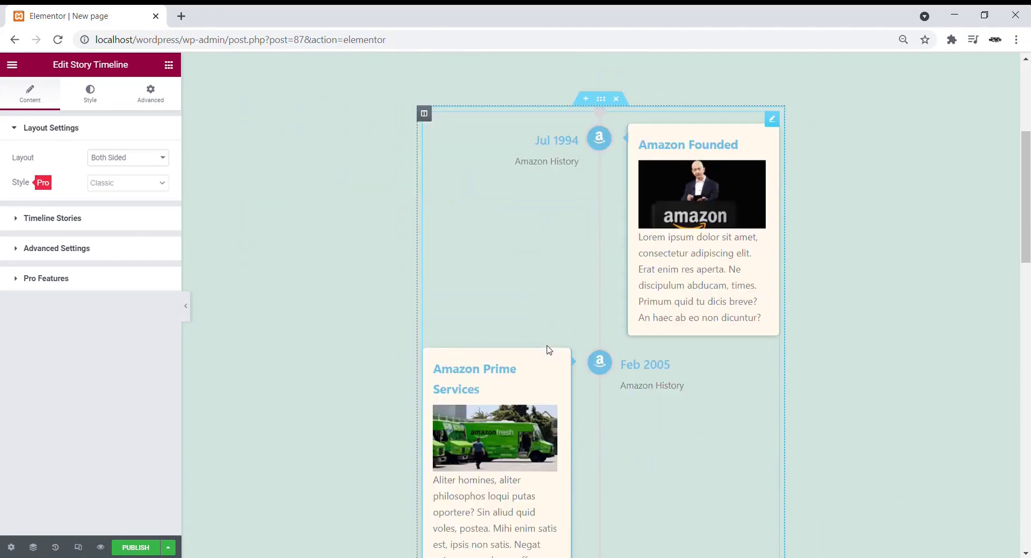
scroll(549, 350, down, 1)
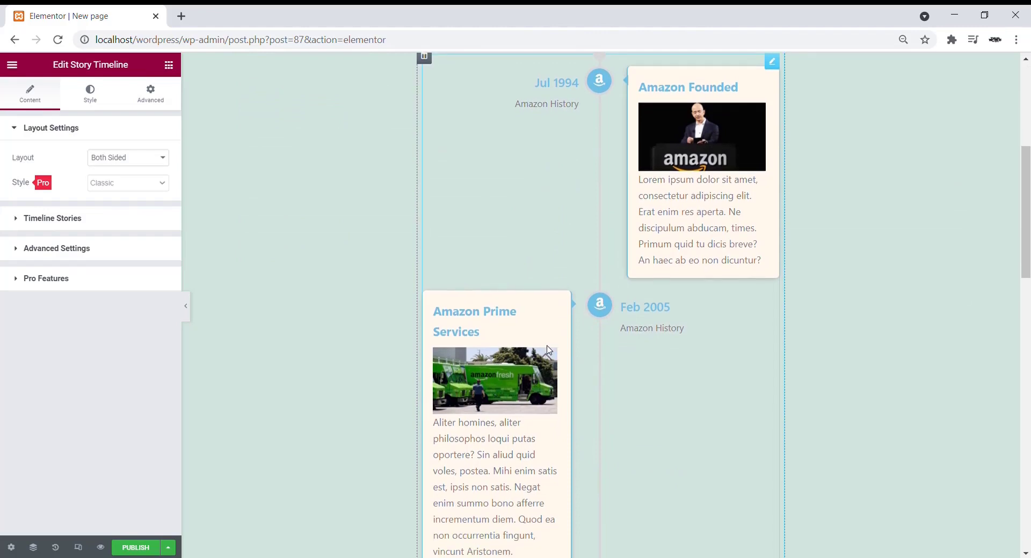
scroll(549, 350, up, 1)
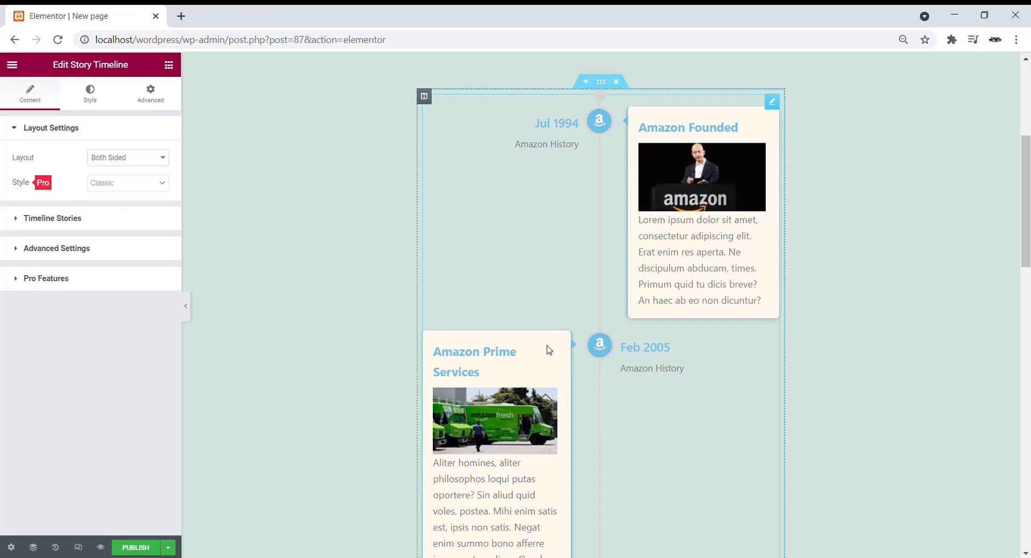
key(ctrl+plus)
key(ctrl+plus)
key(ctrl+plus)
key(ctrl+plus)
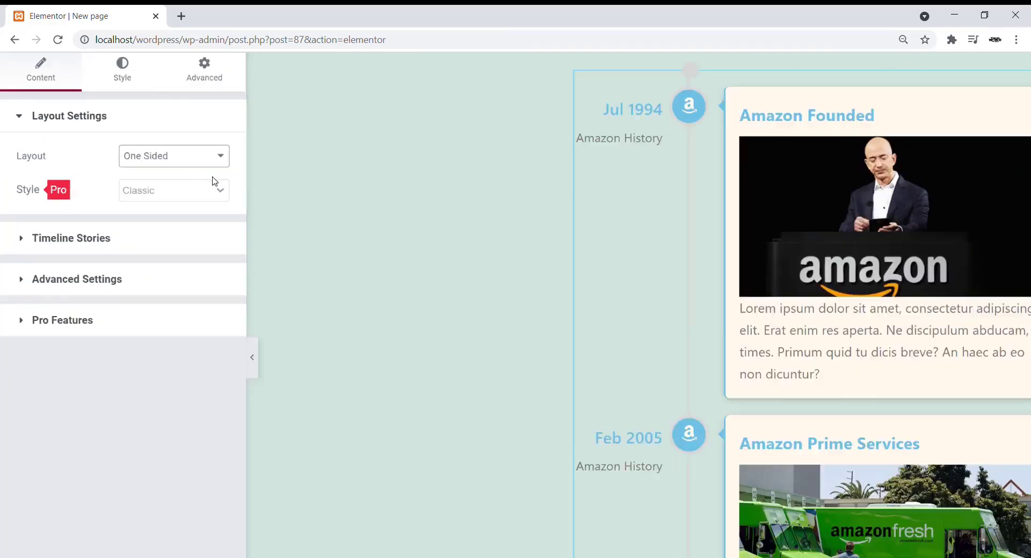
key(ctrl+minus)
scroll(678, 226, down, 2)
scroll(678, 226, down, 3)
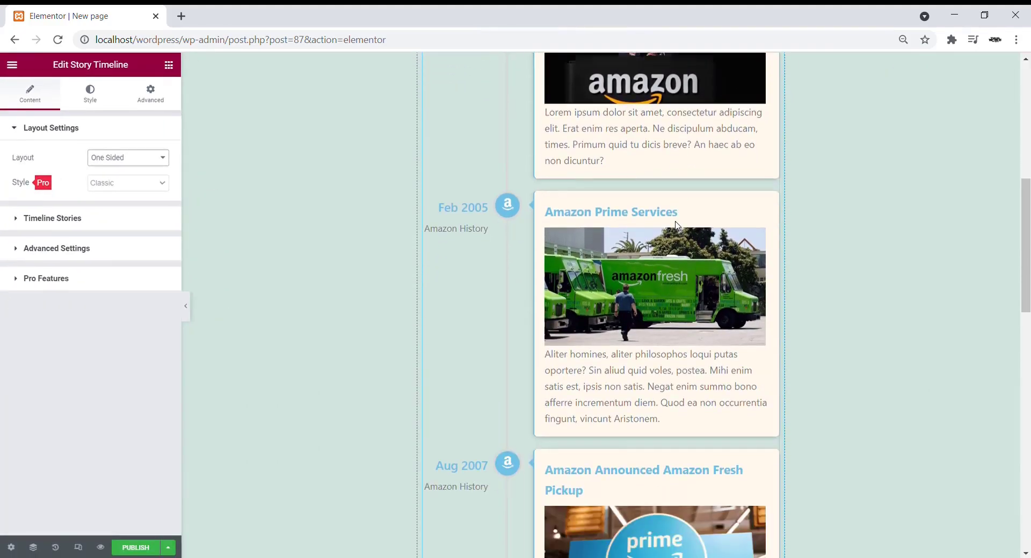
scroll(675, 223, up, 5)
scroll(681, 226, down, 1)
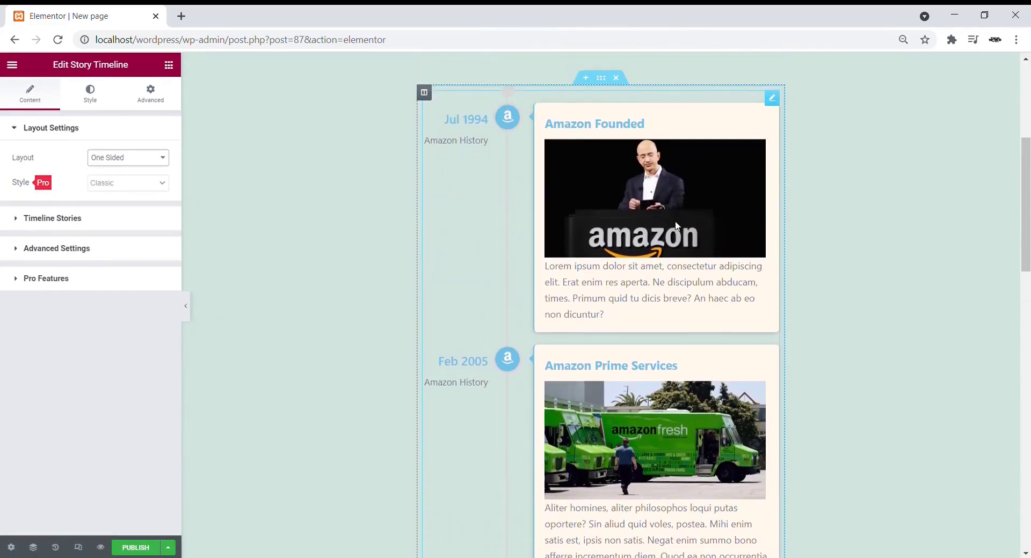
Try the Horizontal layout with Slides To Show at 3 and then 1, and return the layout to Both Sided.
click(126, 194)
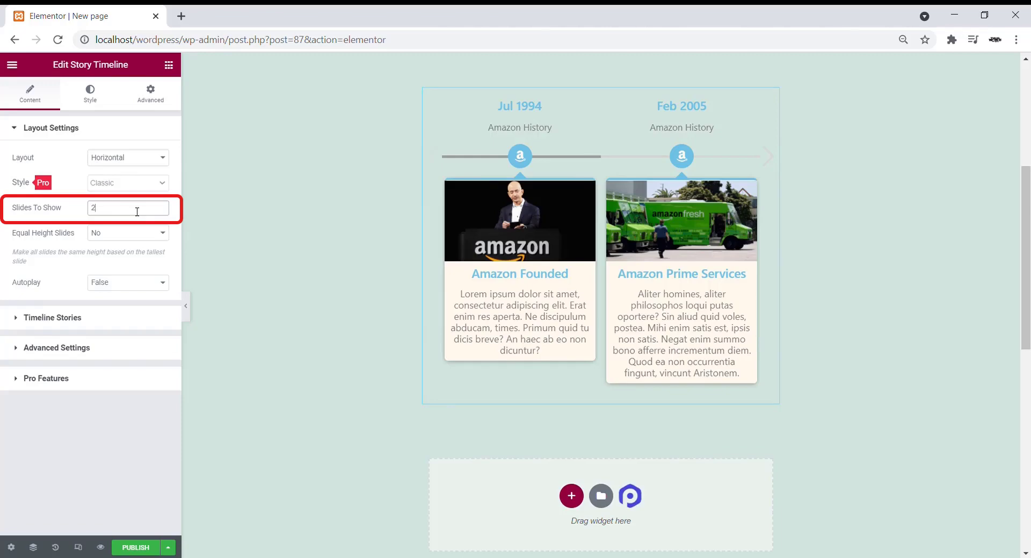
text(3)
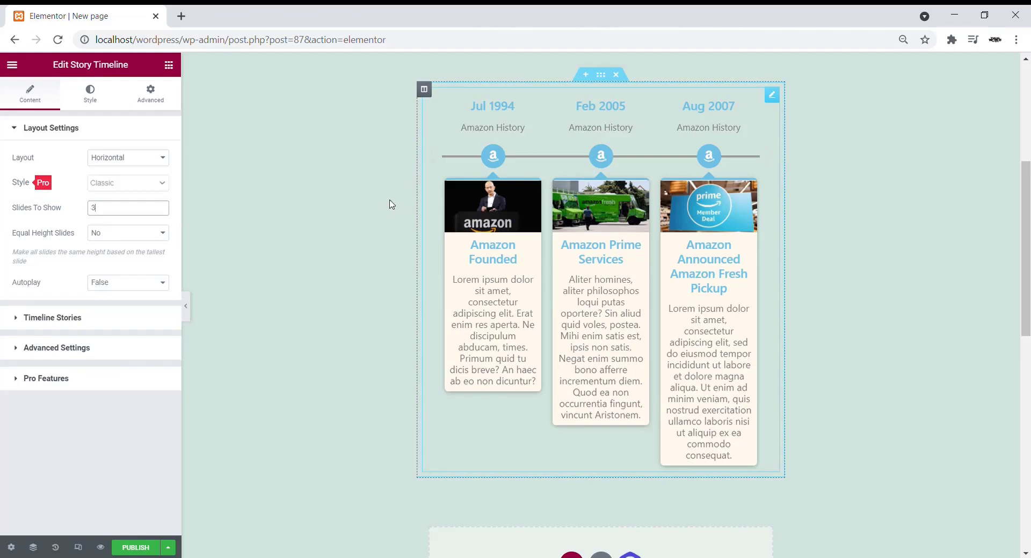
key(BackSpace)
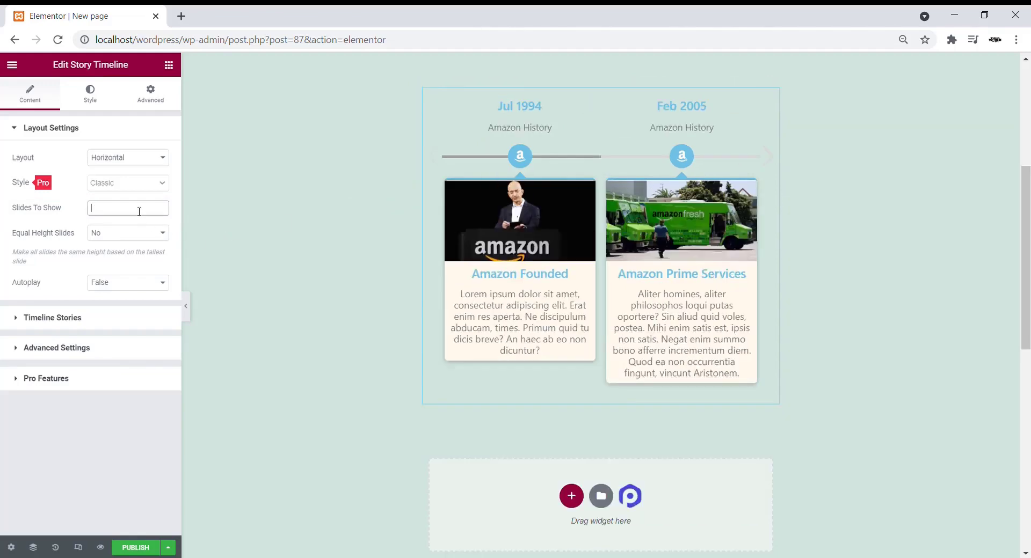
text(1)
click(128, 158)
click(124, 180)
Delete the Amazon Founded story from the widget's timeline stories.
click(99, 219)
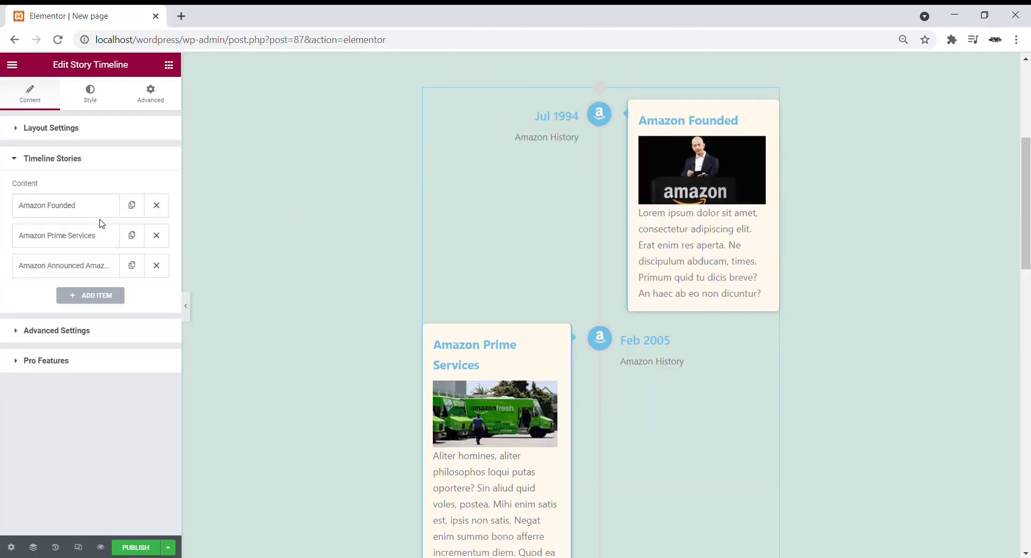
click(157, 205)
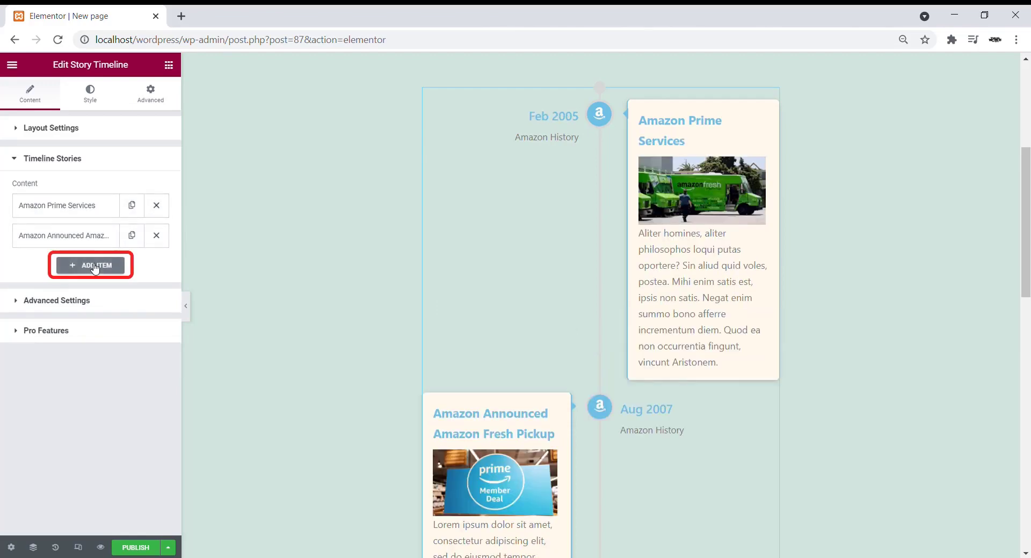
Add a new story item to the timeline and move it to first place, above Amazon Prime Services.
scroll(93, 268, up, 3)
click(94, 267)
click(94, 268)
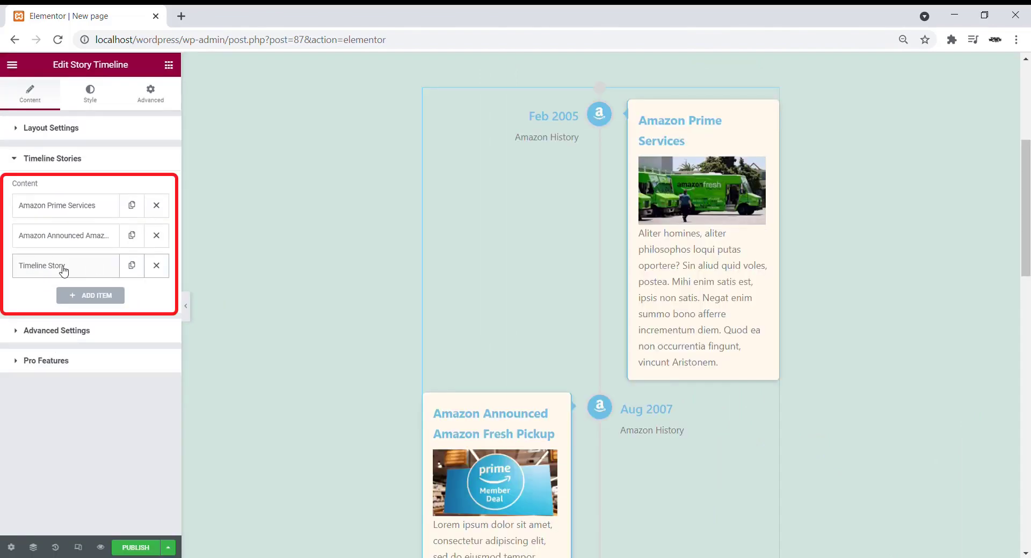
drag(63, 270, 71, 204)
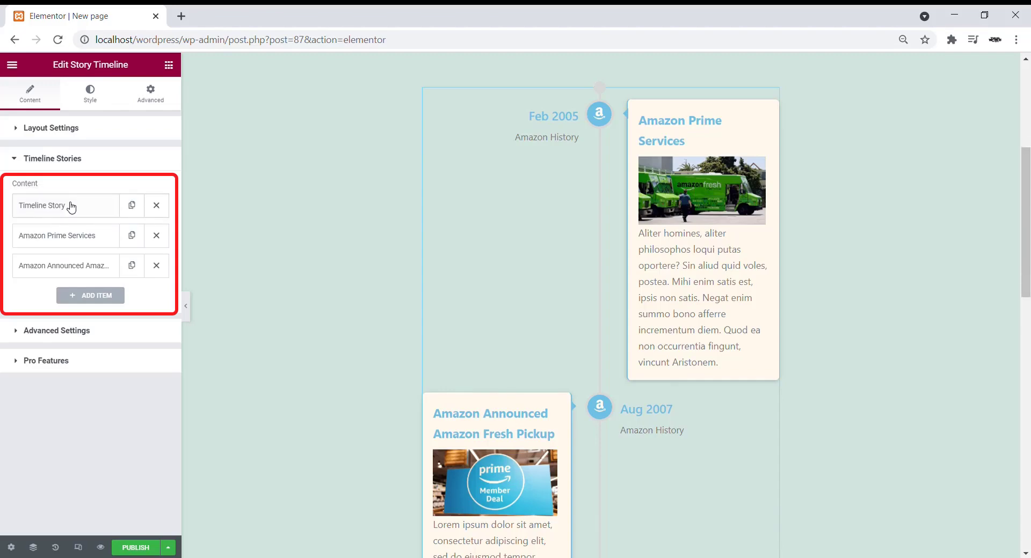
Set the new story's primary label to "01 Jan 2021" and its sub label to "Label 1".
click(67, 211)
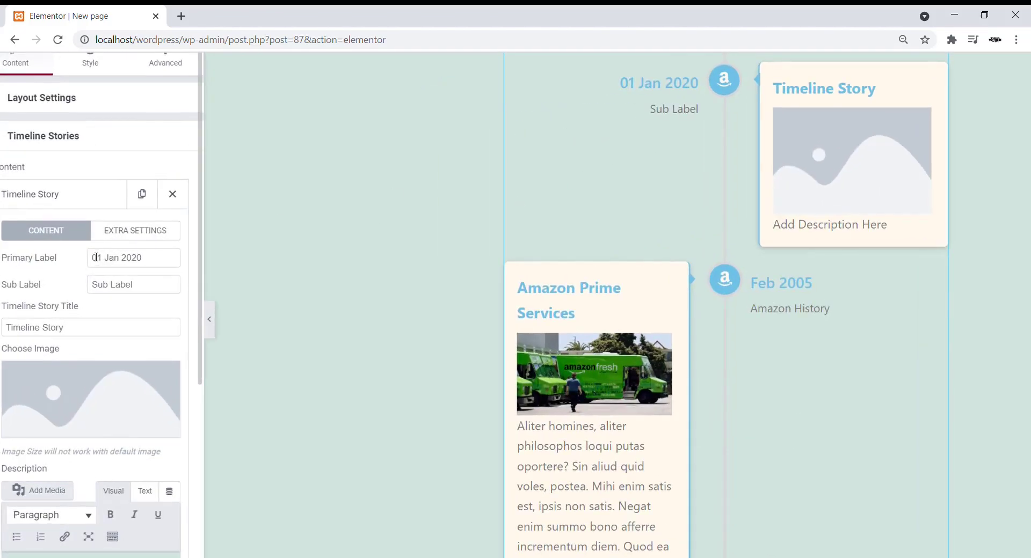
drag(151, 257, 92, 271)
key(BackSpace)
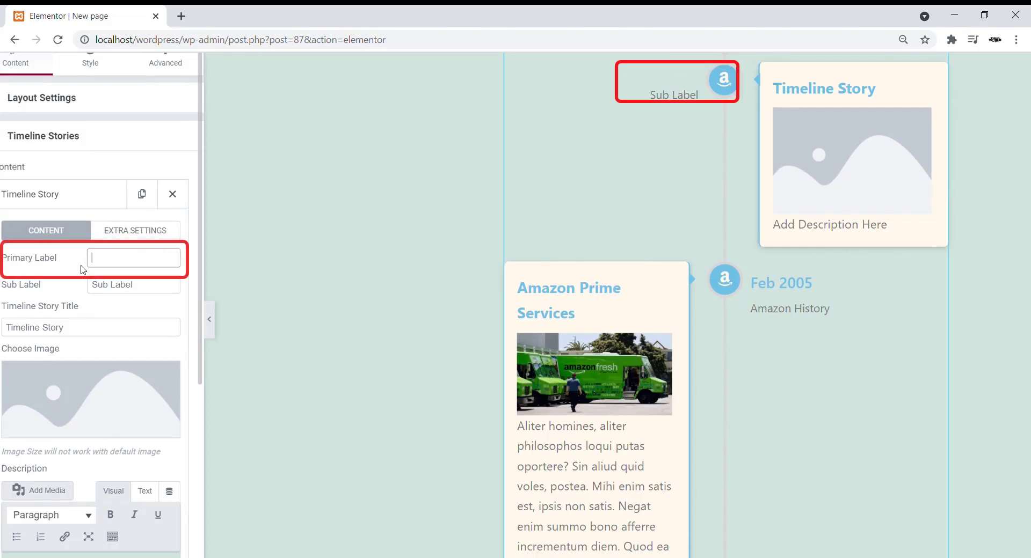
text(01 J)
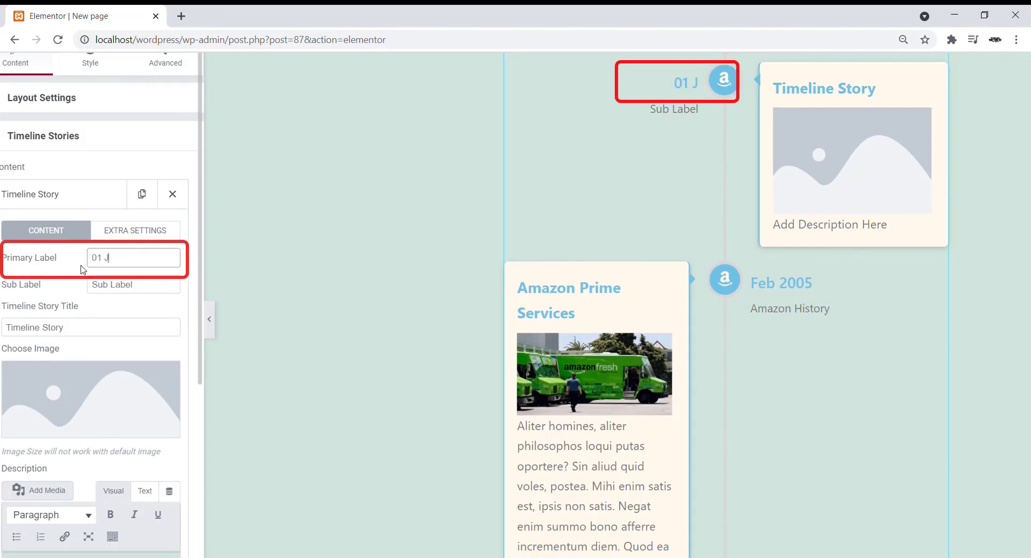
text(an  2021)
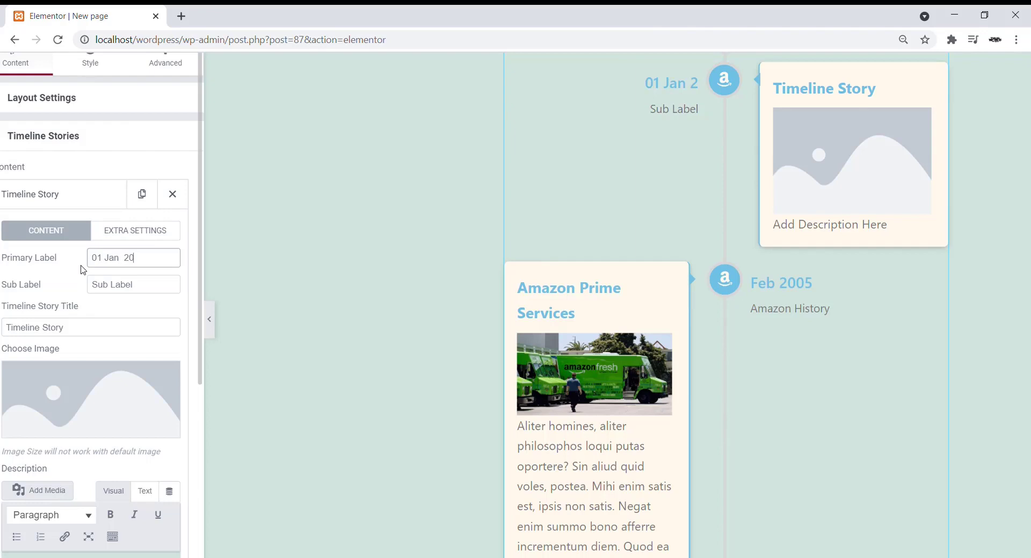
click(142, 283)
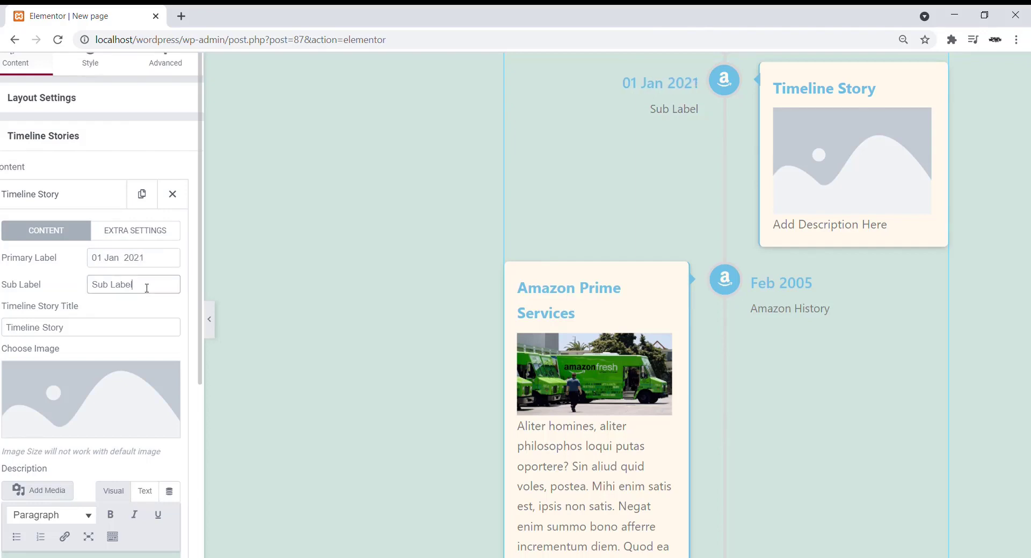
key(ctrl+a)
key(BackSpace)
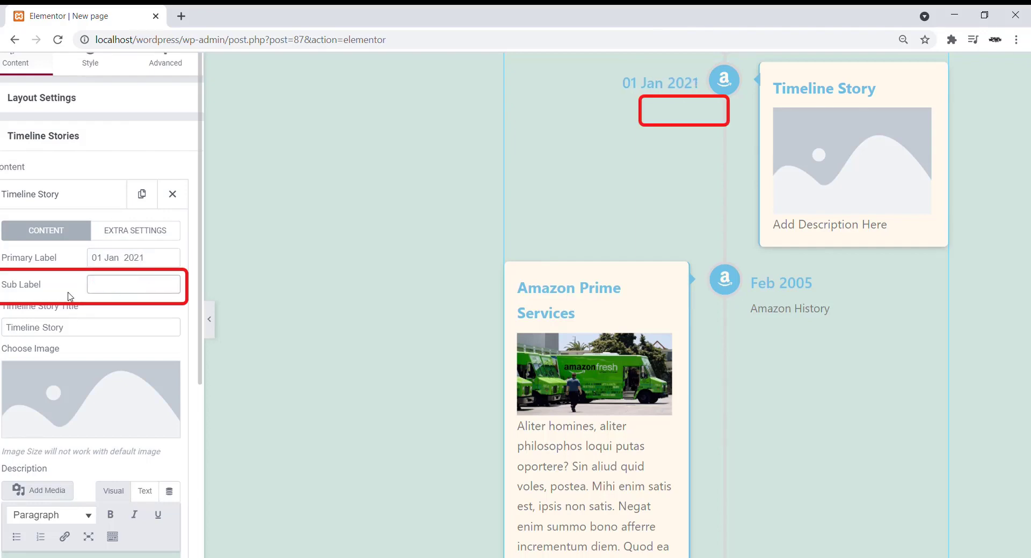
text(Label 1)
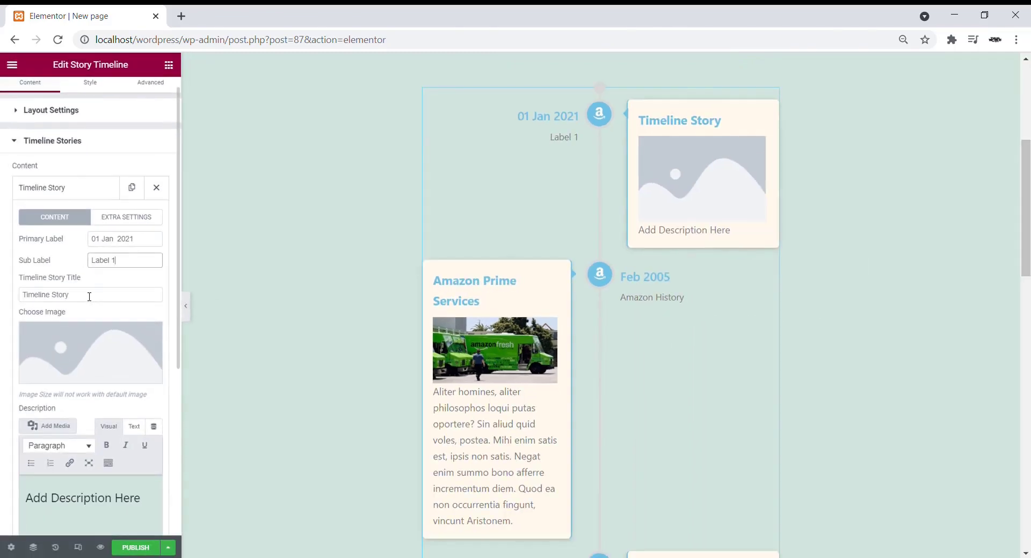
Title the new story "New story 1" and choose img1.jpg from the media library as its image.
drag(89, 297, 13, 300)
key(BackSpace)
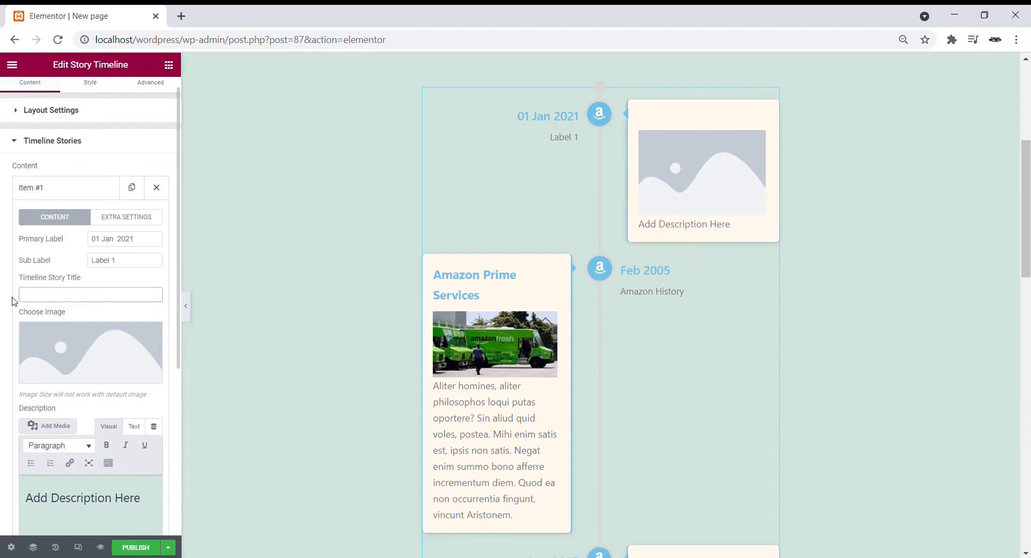
text(New sto)
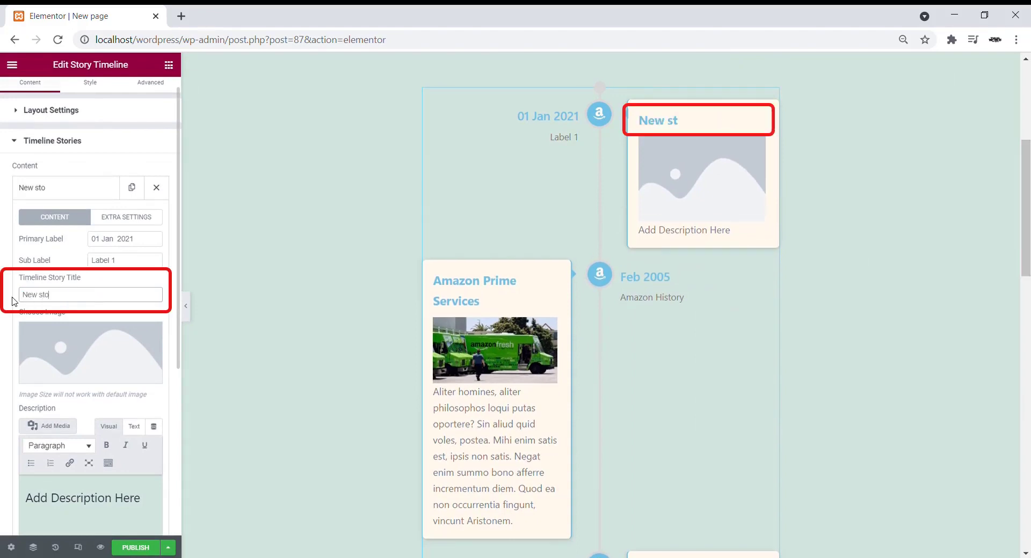
mouse_move(86, 349)
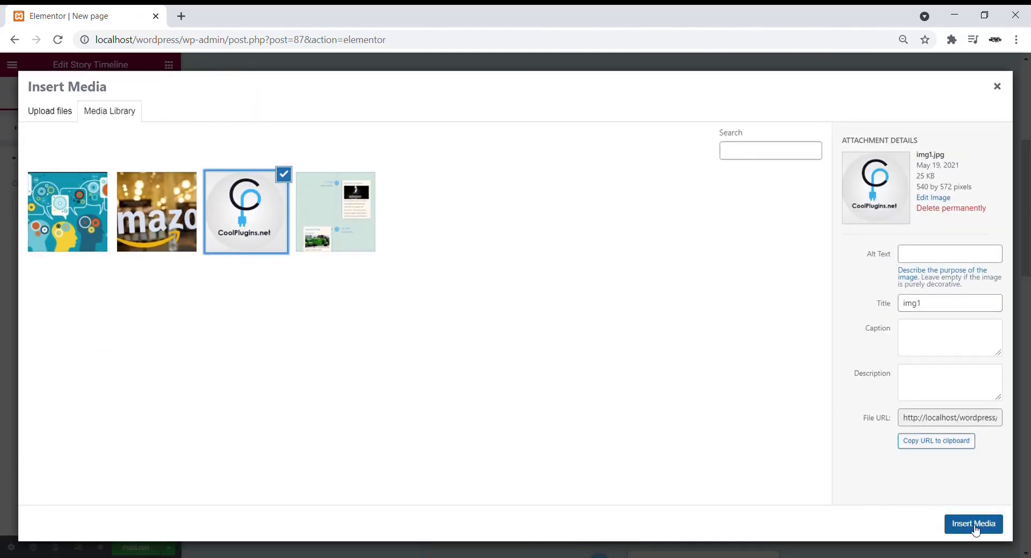
Replace the new story's placeholder description with four paragraphs reading "This is the description of the story".
scroll(83, 368, down, 3)
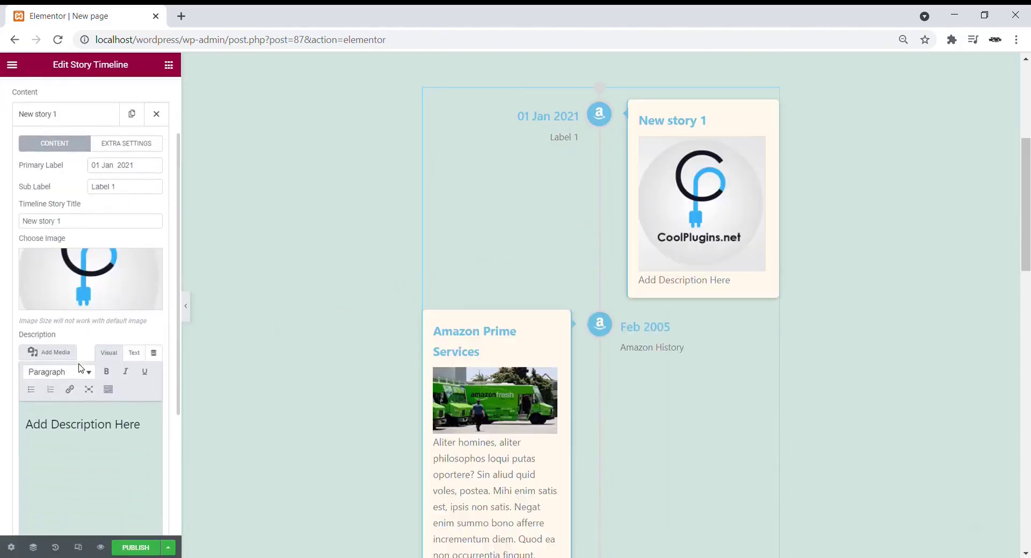
drag(135, 377, 3, 387)
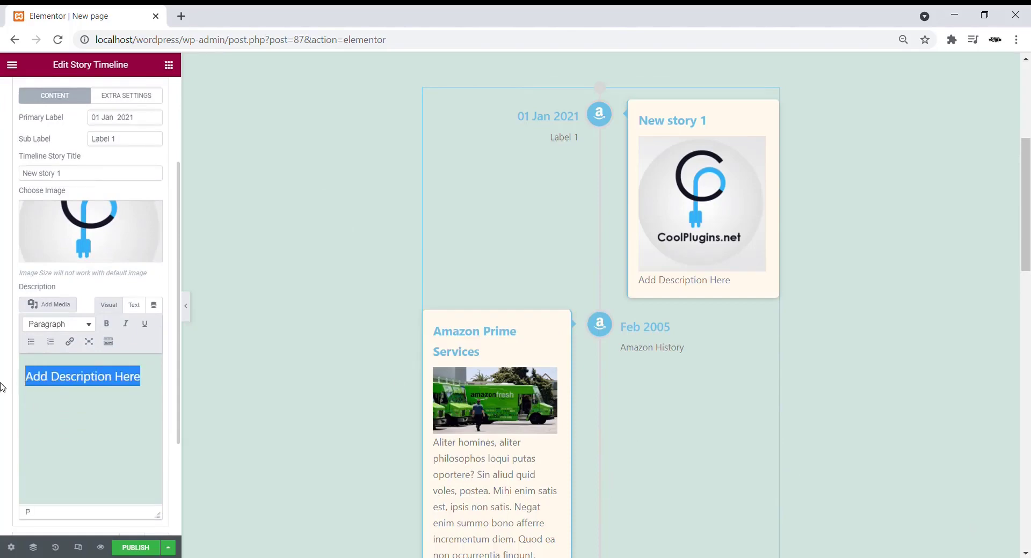
key(BackSpace)
text(Thi)
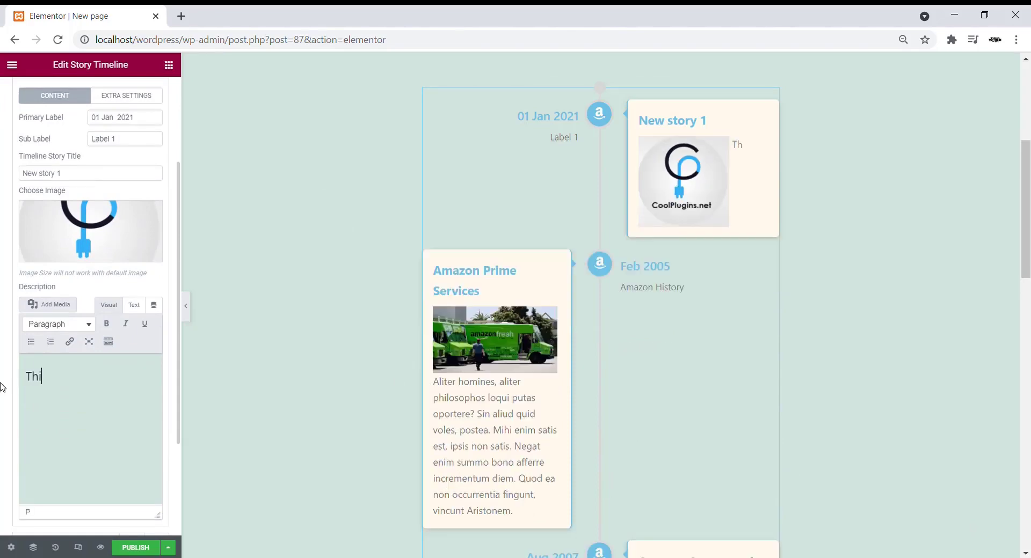
text(s)
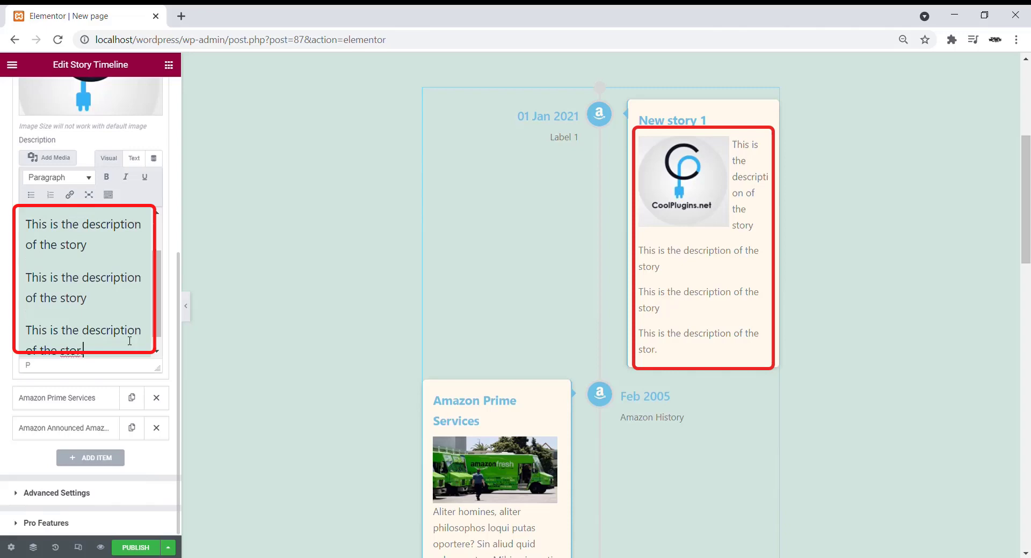
In the timeline's style settings, set the story title color to green #29BE42.
scroll(130, 341, up, 1)
click(91, 188)
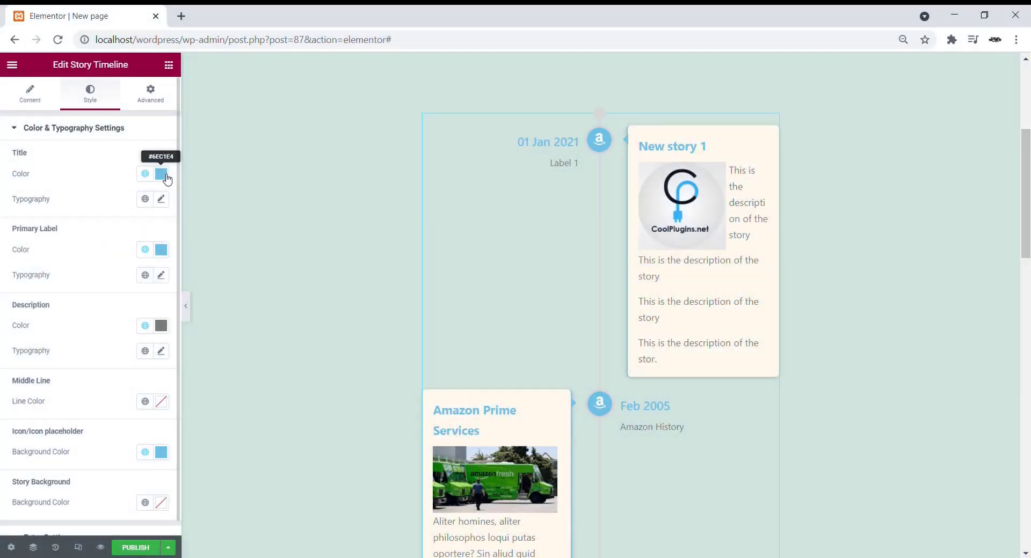
click(161, 174)
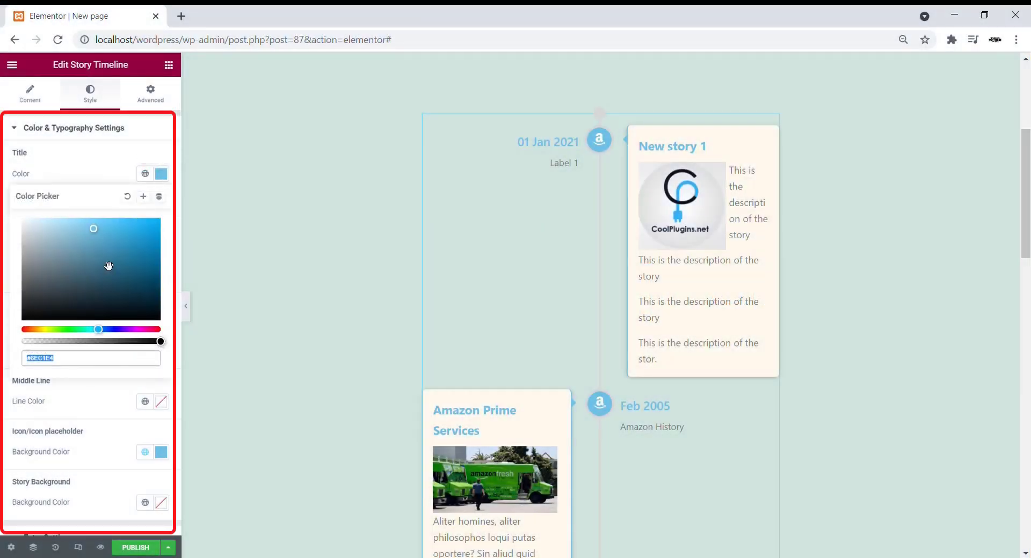
click(126, 294)
drag(127, 295, 44, 287)
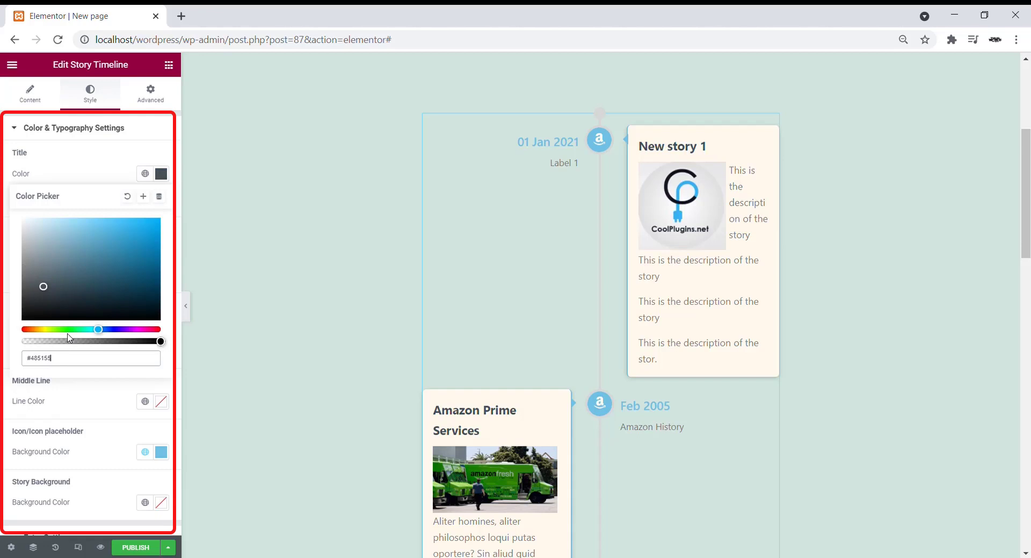
click(72, 329)
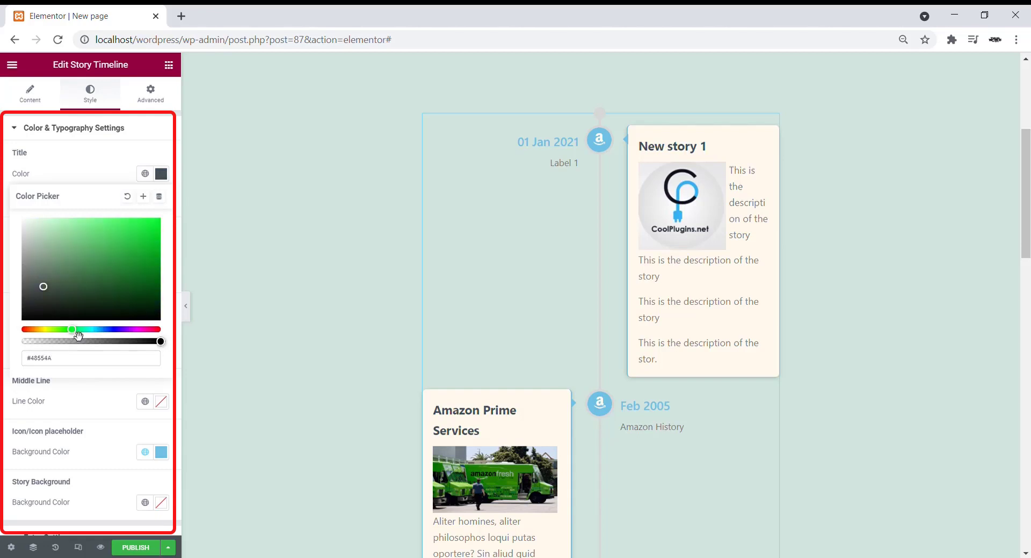
drag(113, 286, 132, 246)
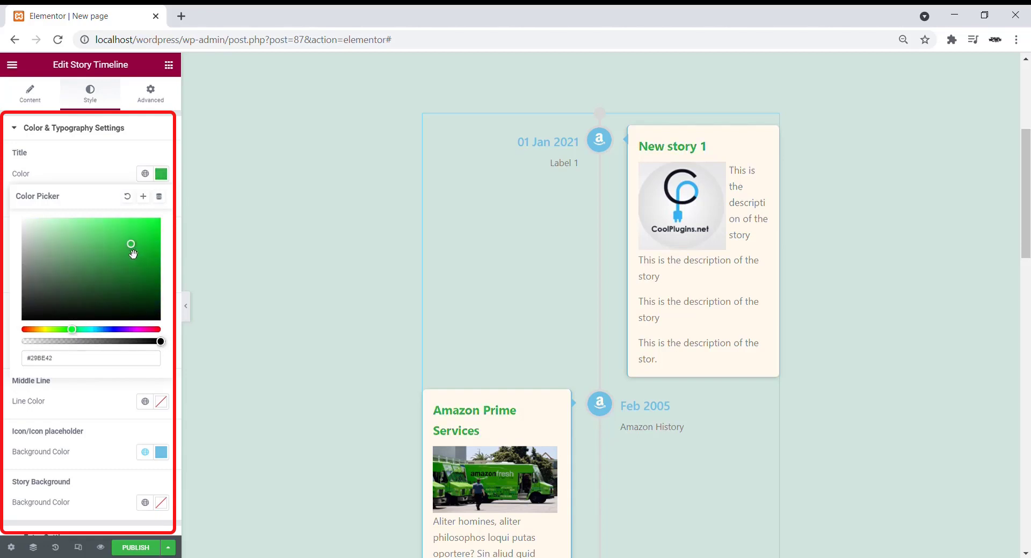
click(100, 176)
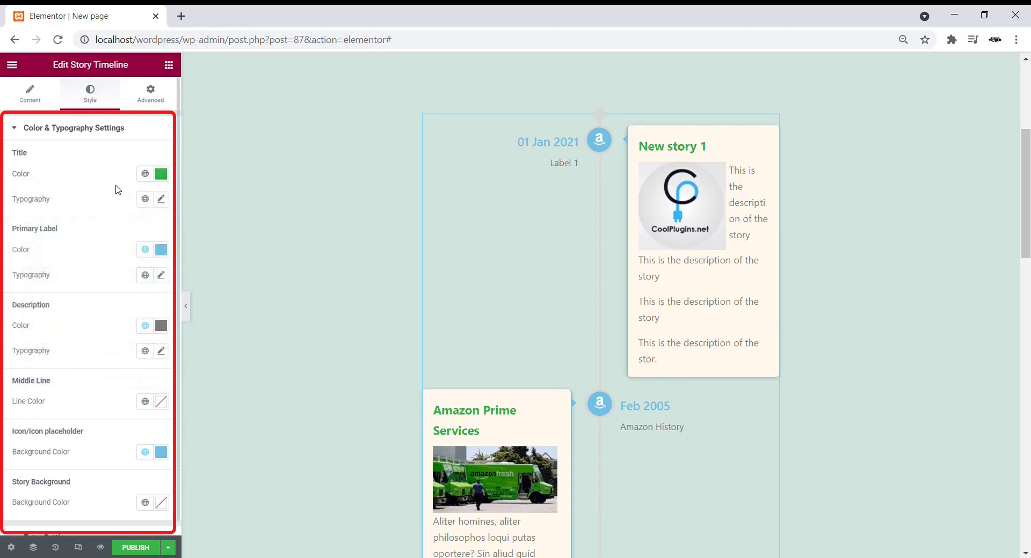
Set the story title typography to the Tahoma family at a size of 18 px.
click(161, 199)
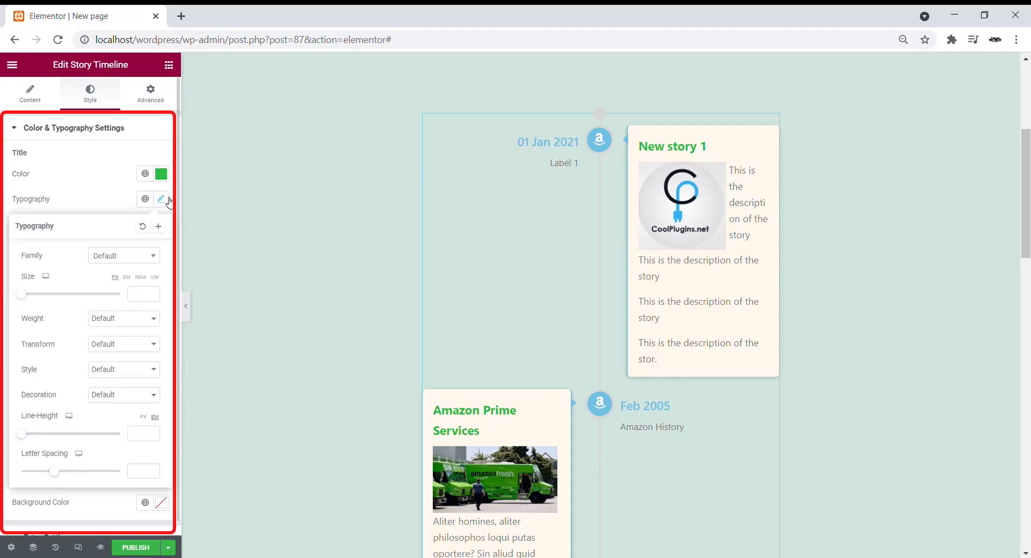
click(150, 261)
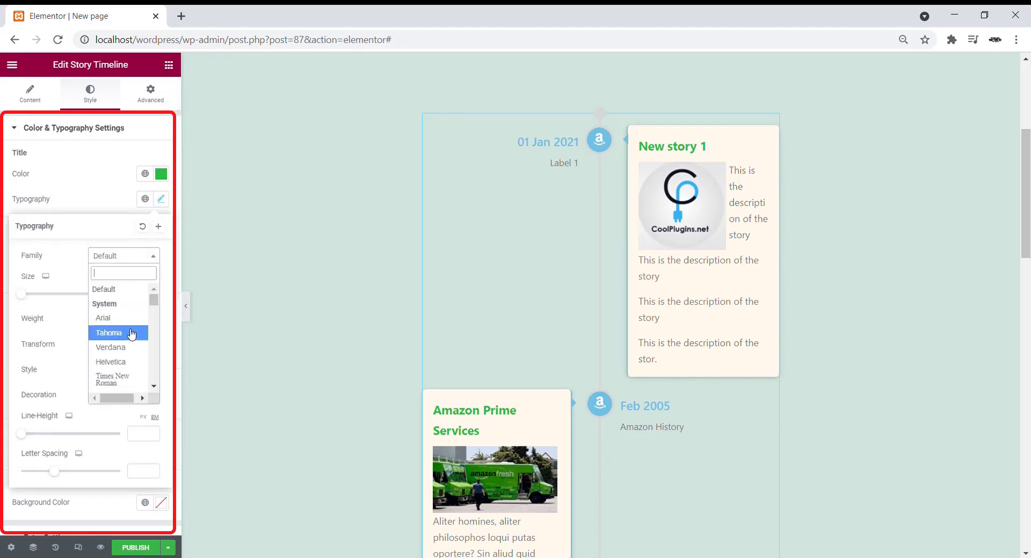
click(128, 334)
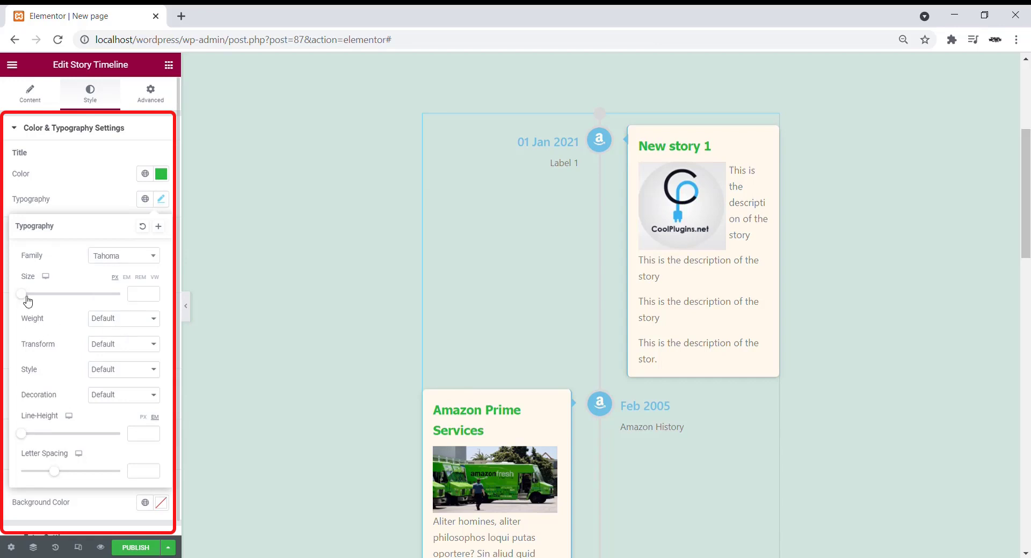
drag(27, 299, 37, 304)
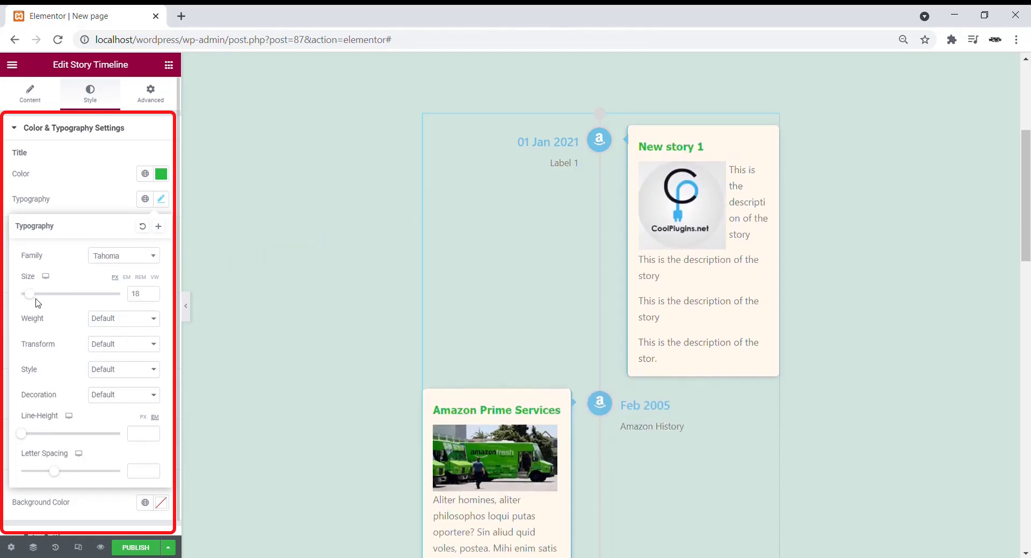
Set the story title's line height to 1 em and its letter spacing to -1.3.
scroll(118, 337, down, 1)
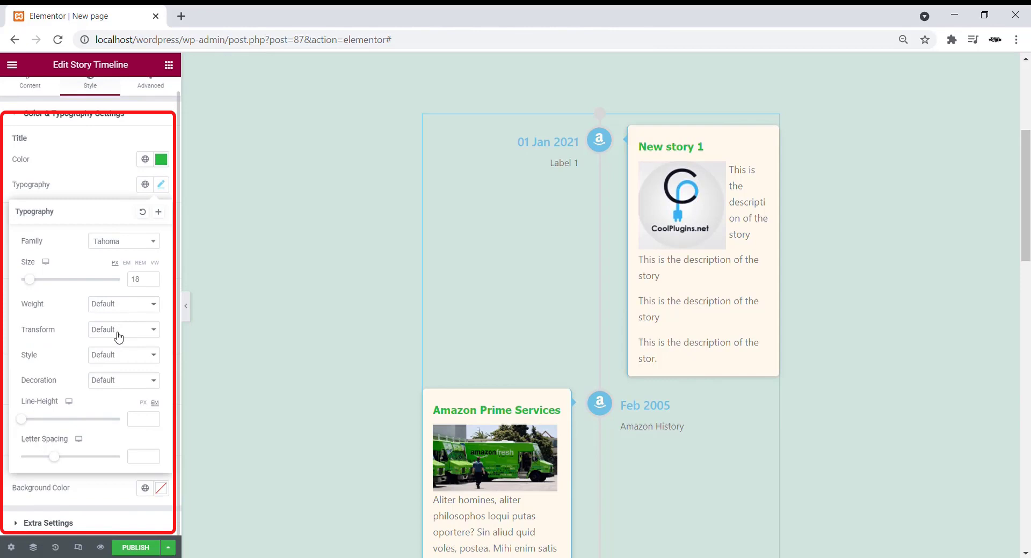
mouse_move(28, 424)
mouse_down()
mouse_move(61, 419)
mouse_move(31, 419)
mouse_up()
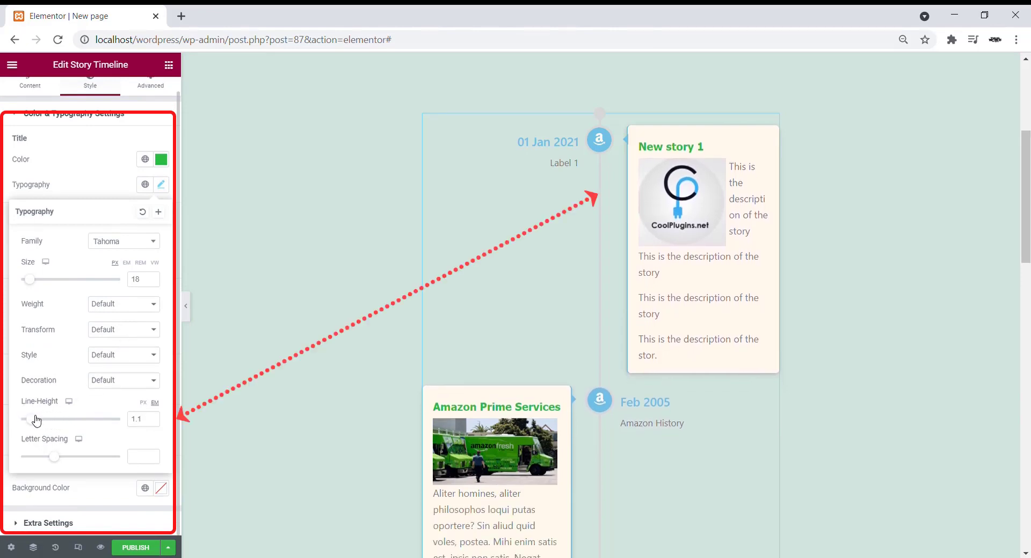
drag(59, 462, 88, 462)
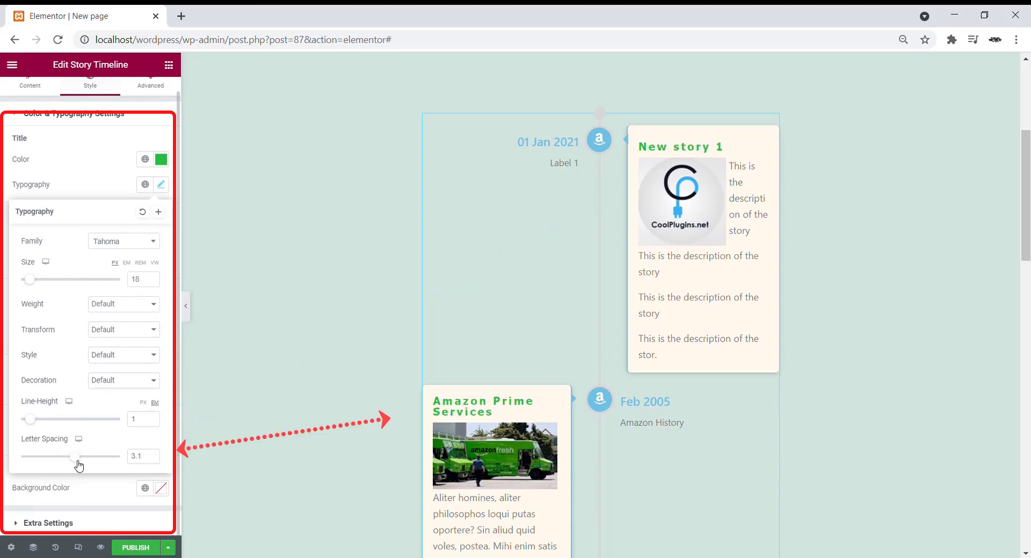
drag(79, 466, 50, 467)
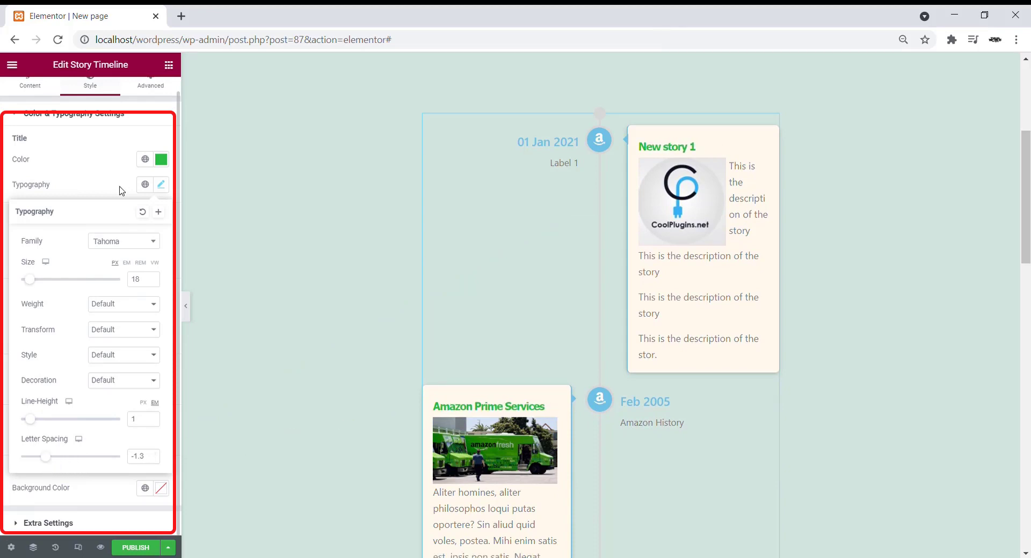
click(115, 177)
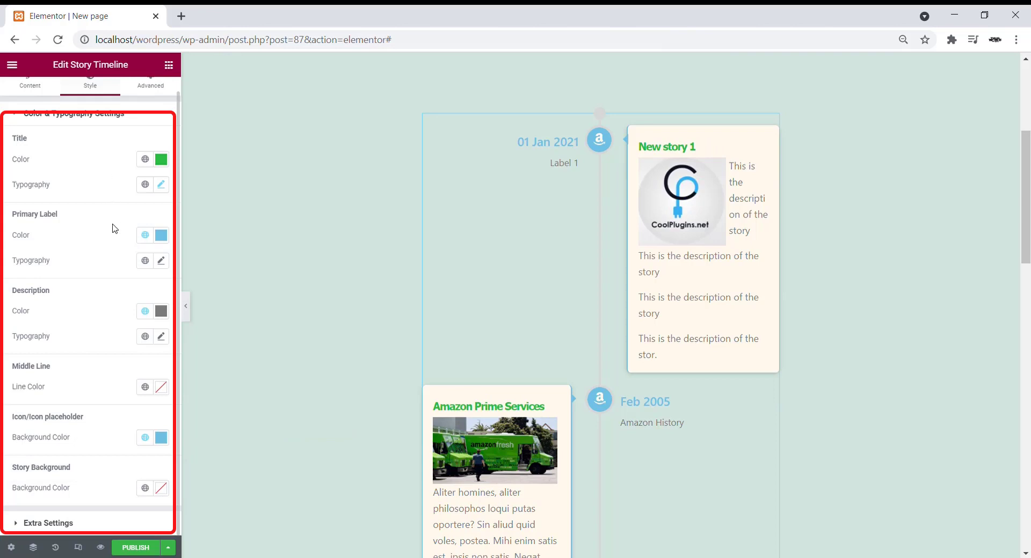
Change the primary label color to a strong pink.
click(161, 236)
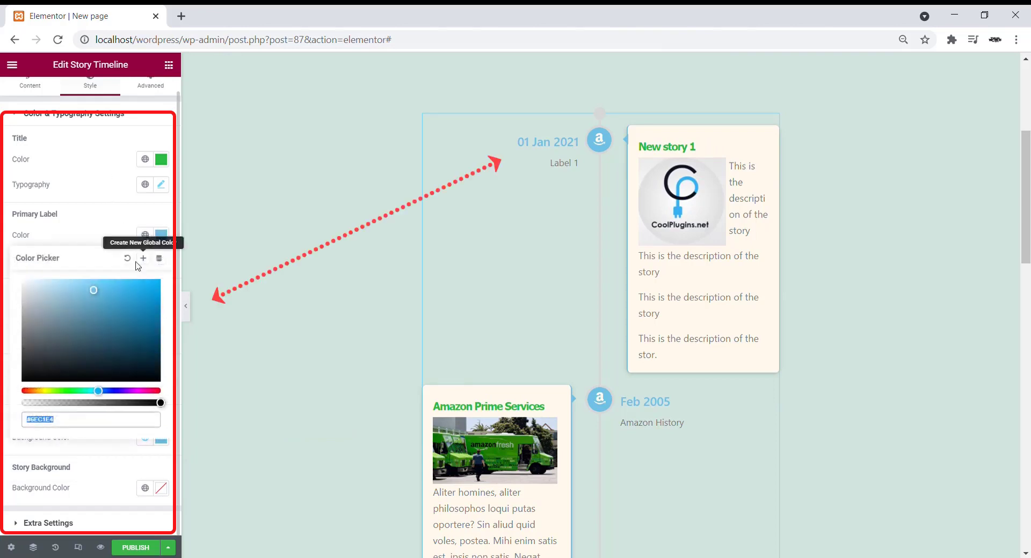
drag(115, 301, 72, 349)
click(152, 391)
click(127, 294)
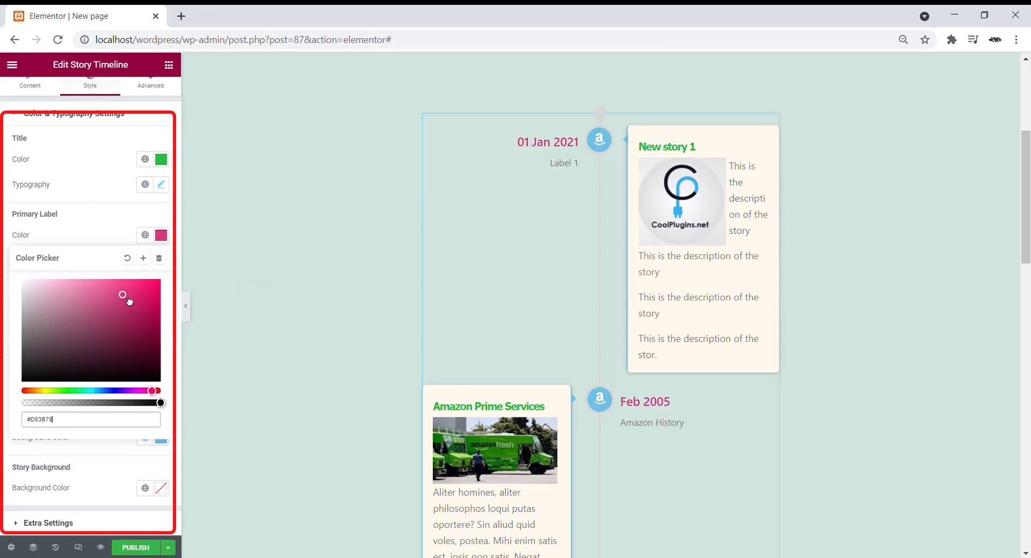
click(115, 229)
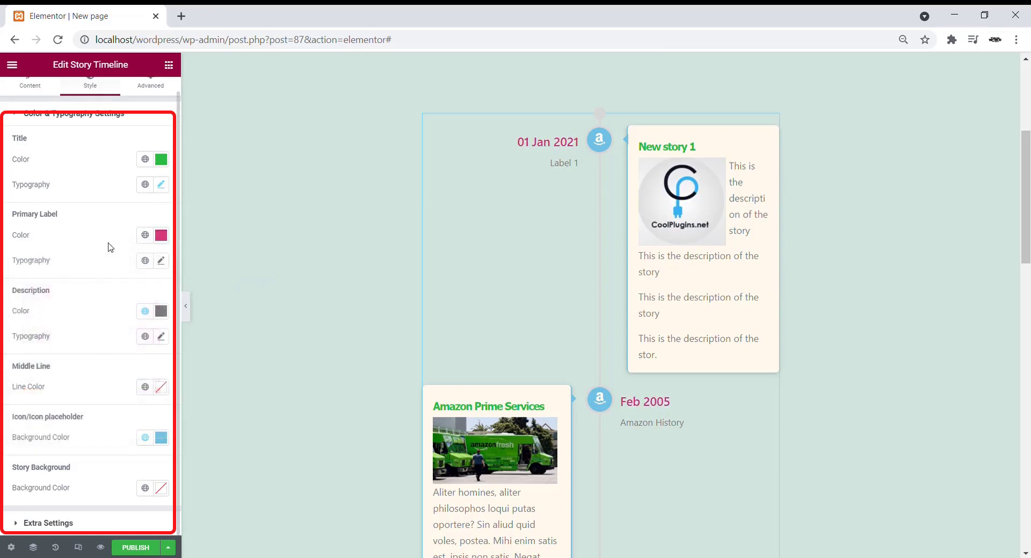
Set the primary label typography to the Verdana family at a size of 23 px.
click(161, 262)
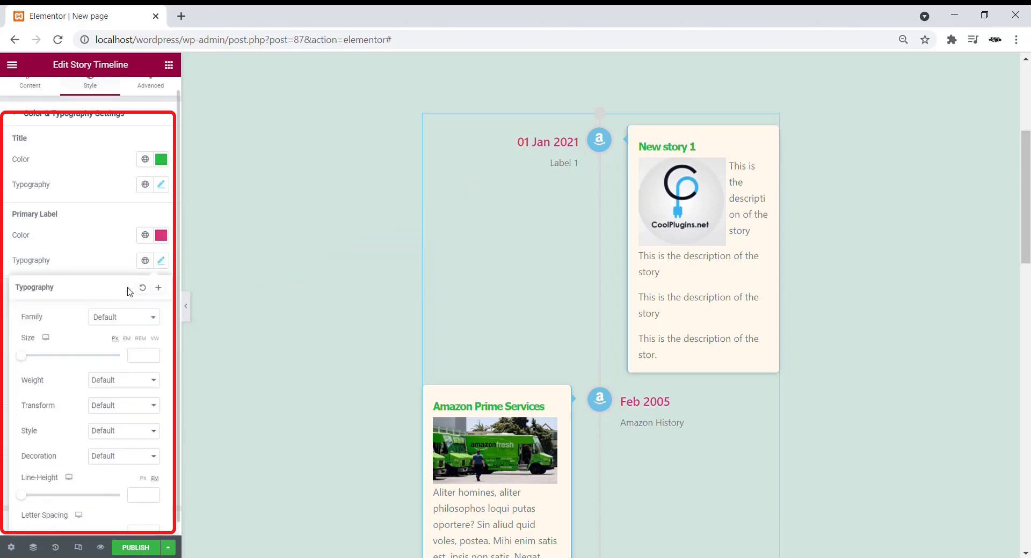
click(141, 321)
click(124, 409)
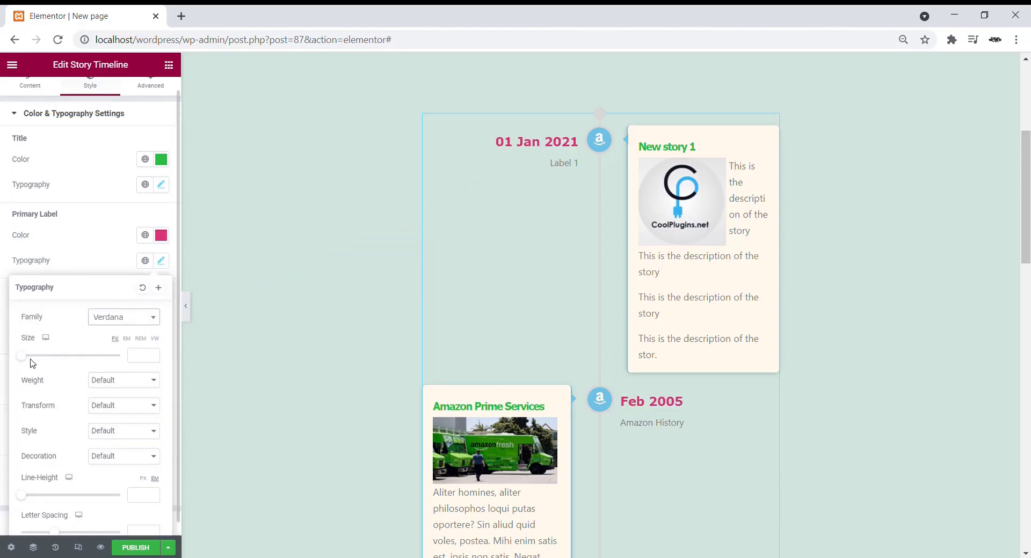
mouse_move(26, 356)
mouse_down()
mouse_move(46, 356)
mouse_move(21, 356)
mouse_move(37, 354)
mouse_up()
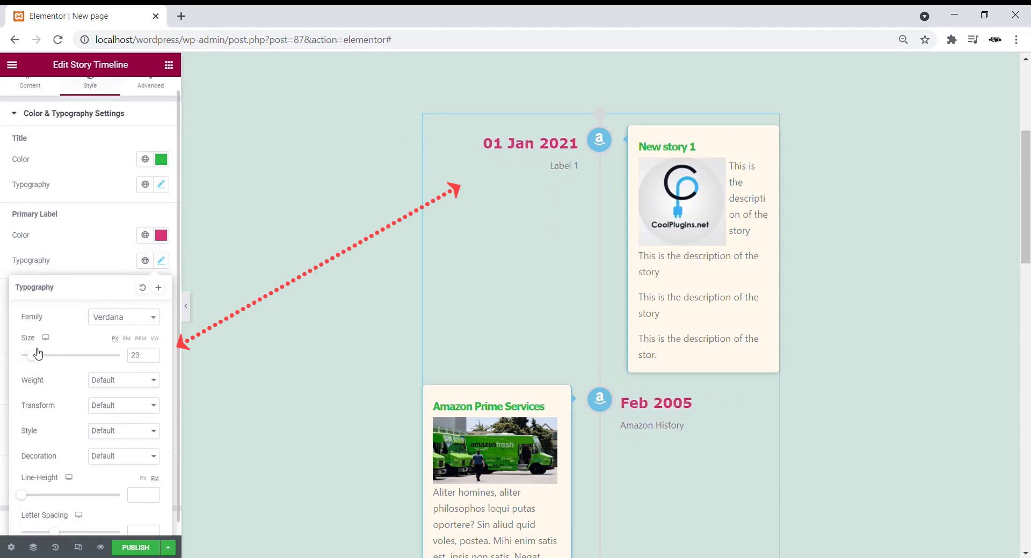
click(90, 266)
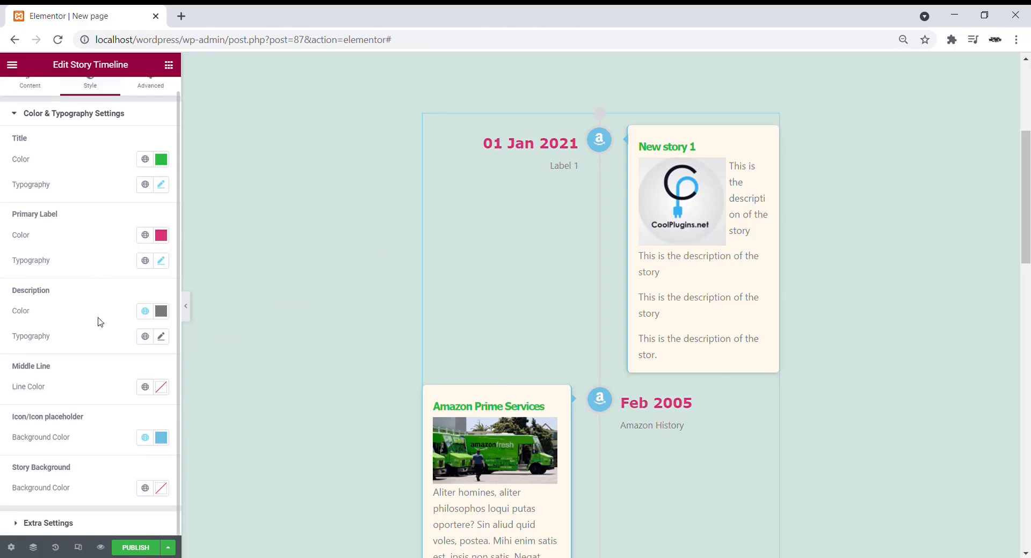
Change the story description color to a muted grayish brown.
key(ctrl+plus)
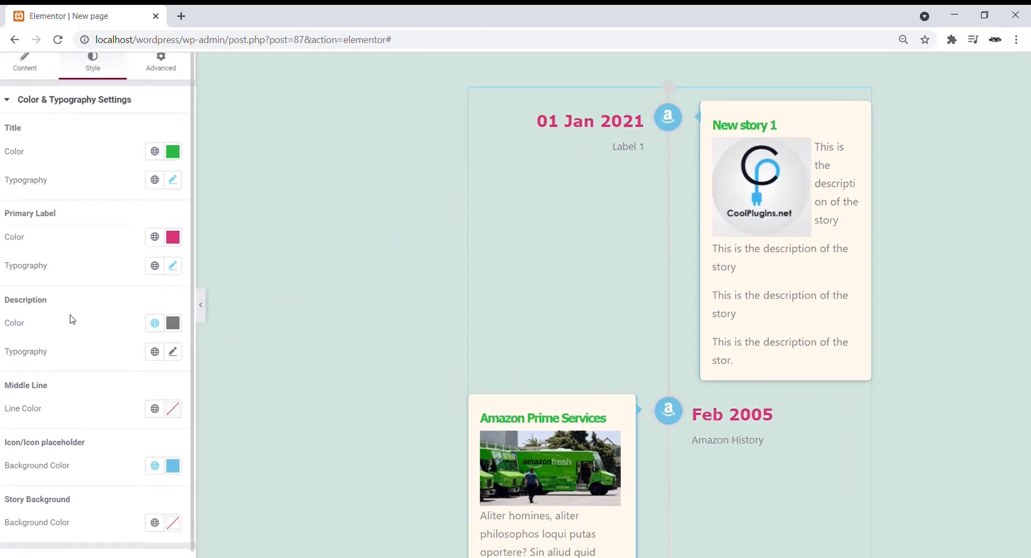
scroll(35, 334, down, 1)
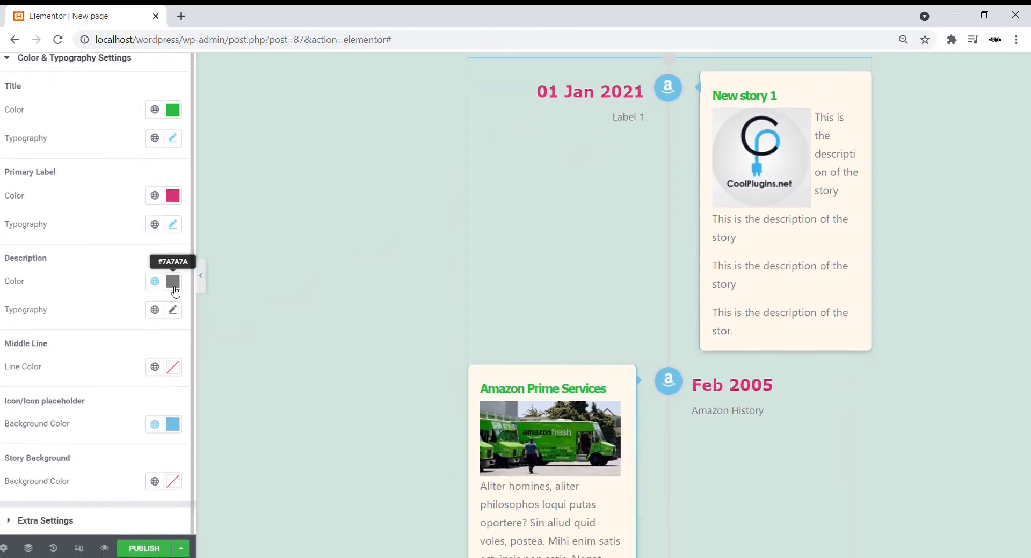
click(173, 281)
drag(144, 352, 51, 392)
click(80, 285)
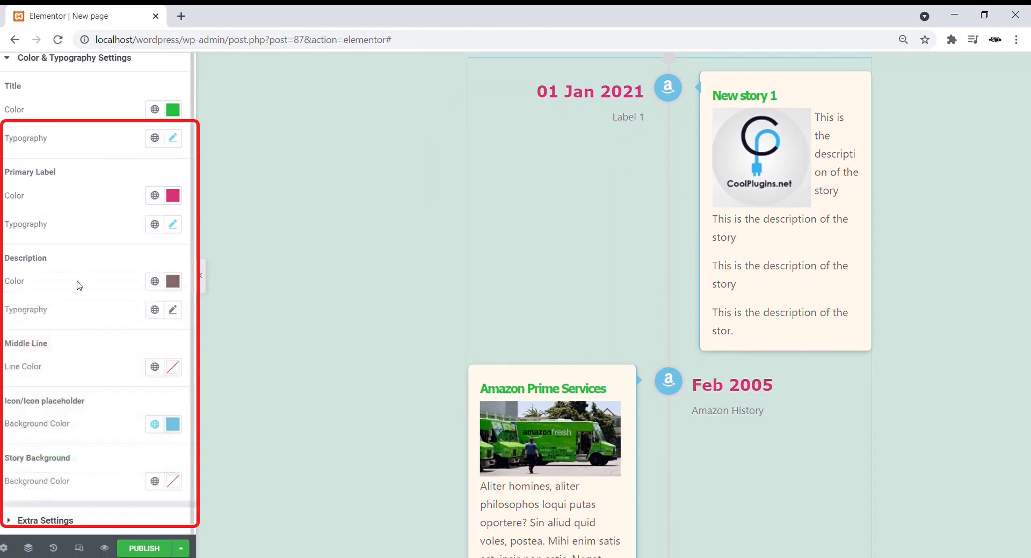
Set the story description typography to the Arial family at a size of 14 px.
click(173, 309)
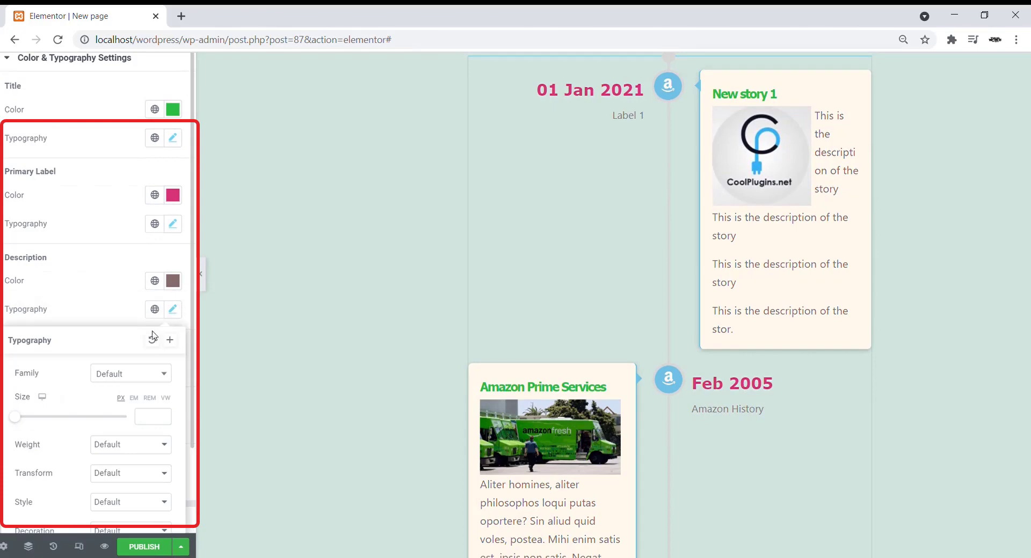
click(153, 382)
click(138, 449)
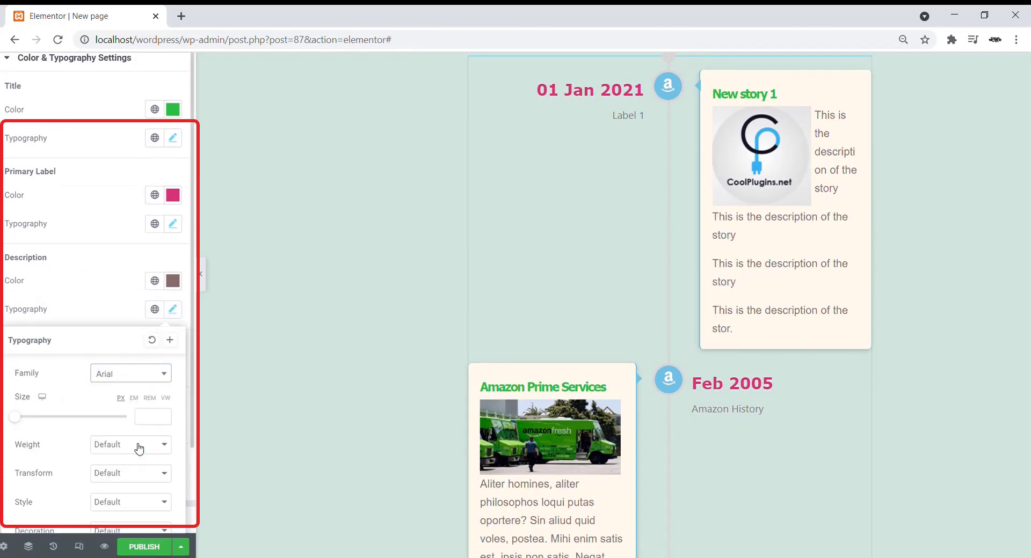
click(15, 418)
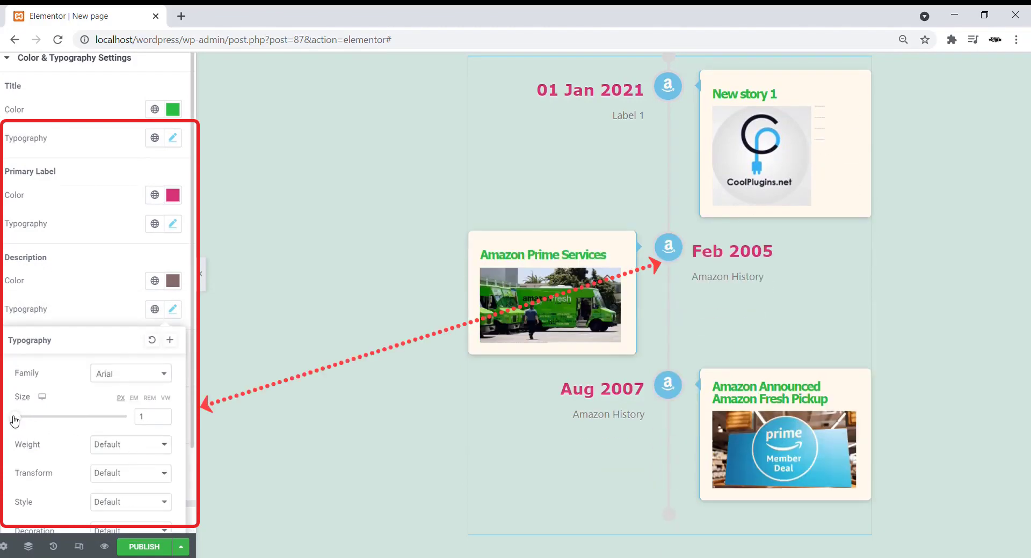
drag(19, 420, 28, 422)
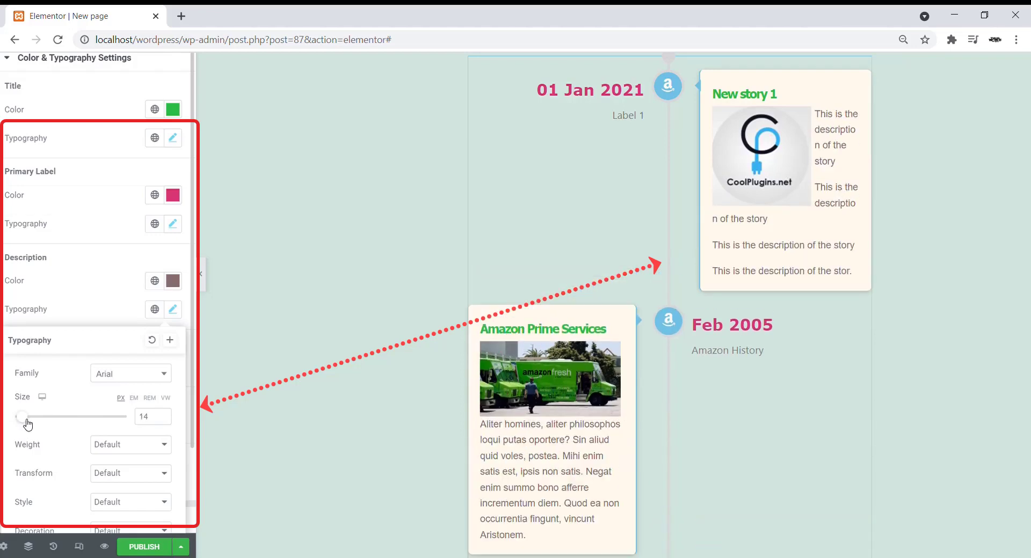
click(64, 322)
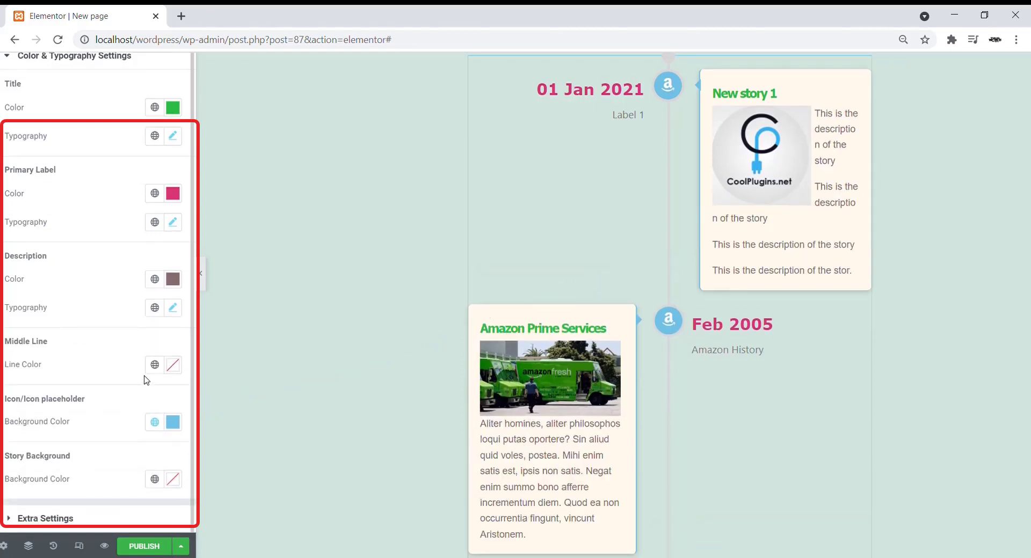
Change the timeline's middle line color to bright yellow-green (#C9E30D) and publish the page.
click(172, 367)
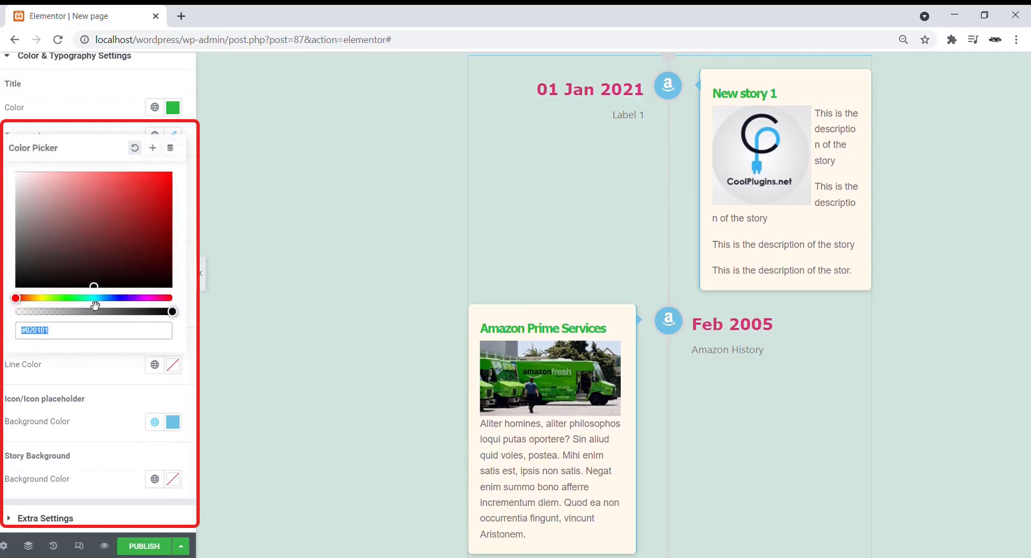
drag(119, 299, 96, 233)
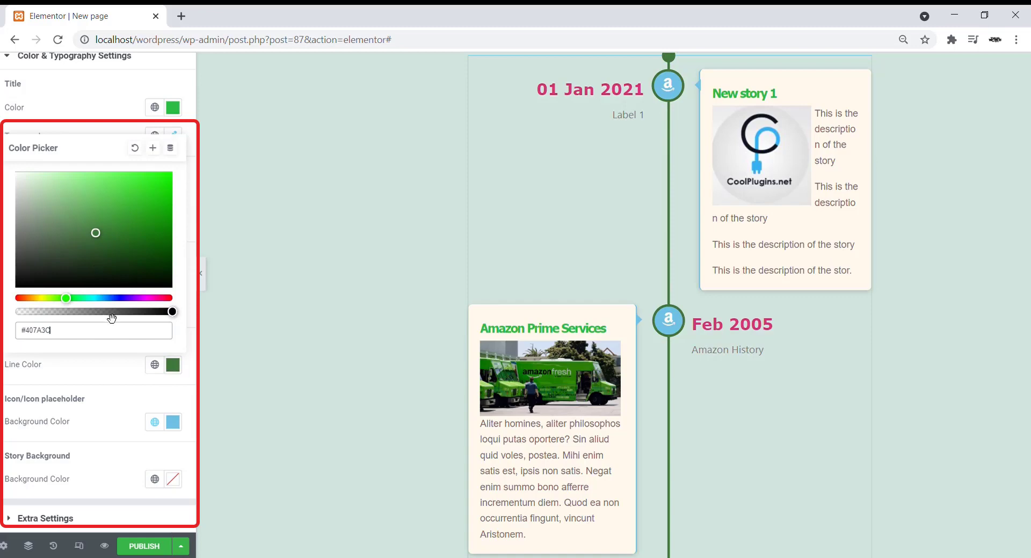
click(47, 301)
drag(92, 250, 168, 201)
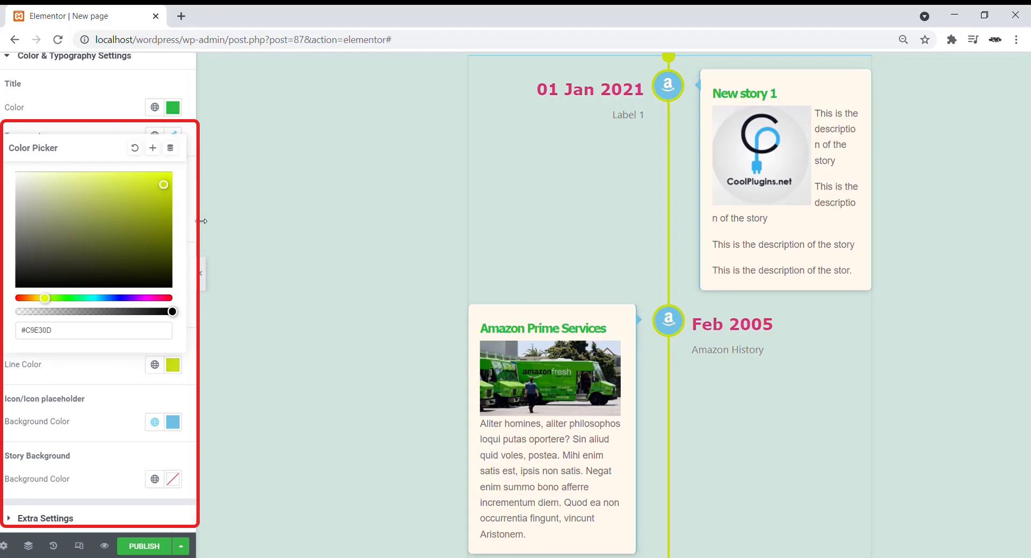
click(186, 237)
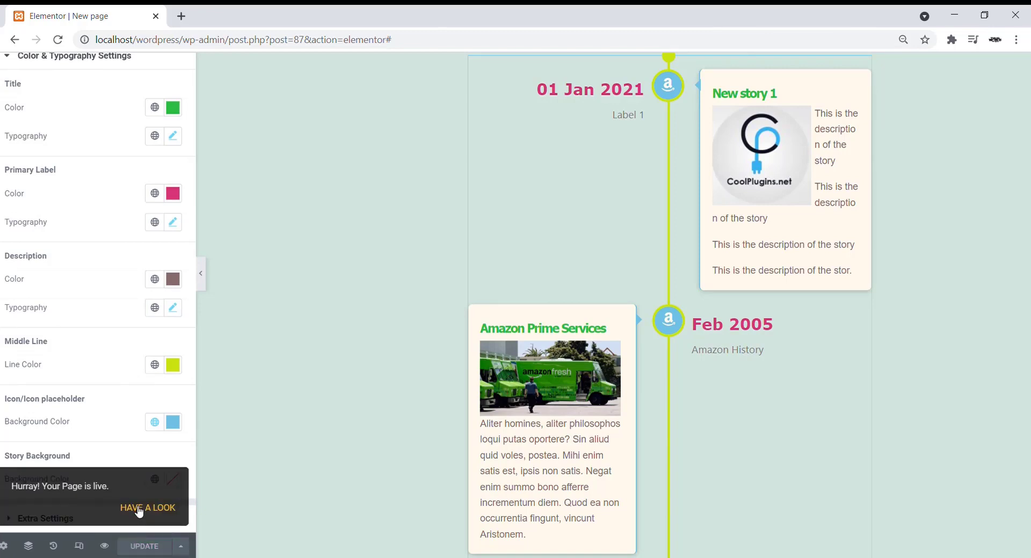
Open the published page on the live site and look through the styled timeline stories.
click(136, 508)
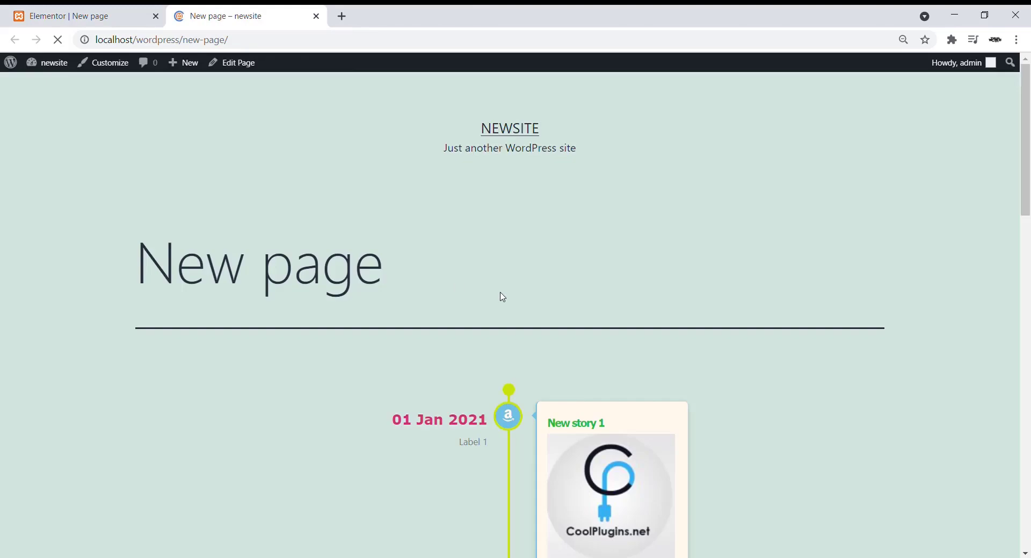
scroll(573, 301, down, 5)
scroll(573, 303, up, 4)
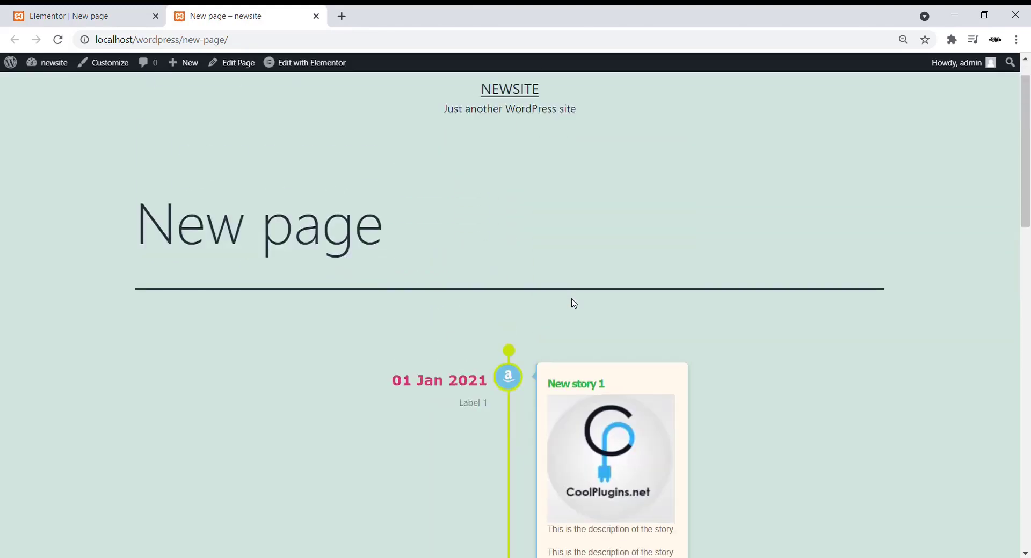
scroll(573, 303, down, 10)
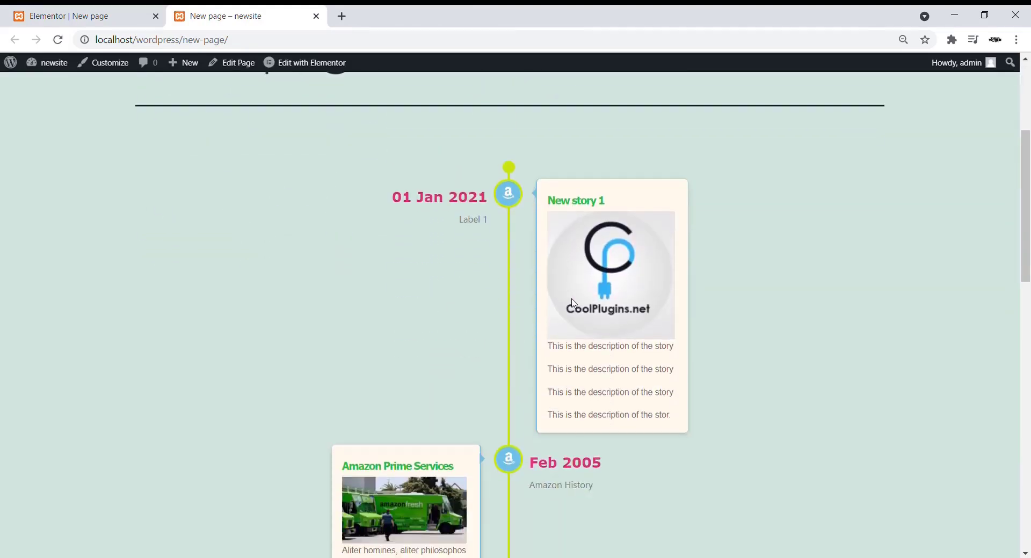